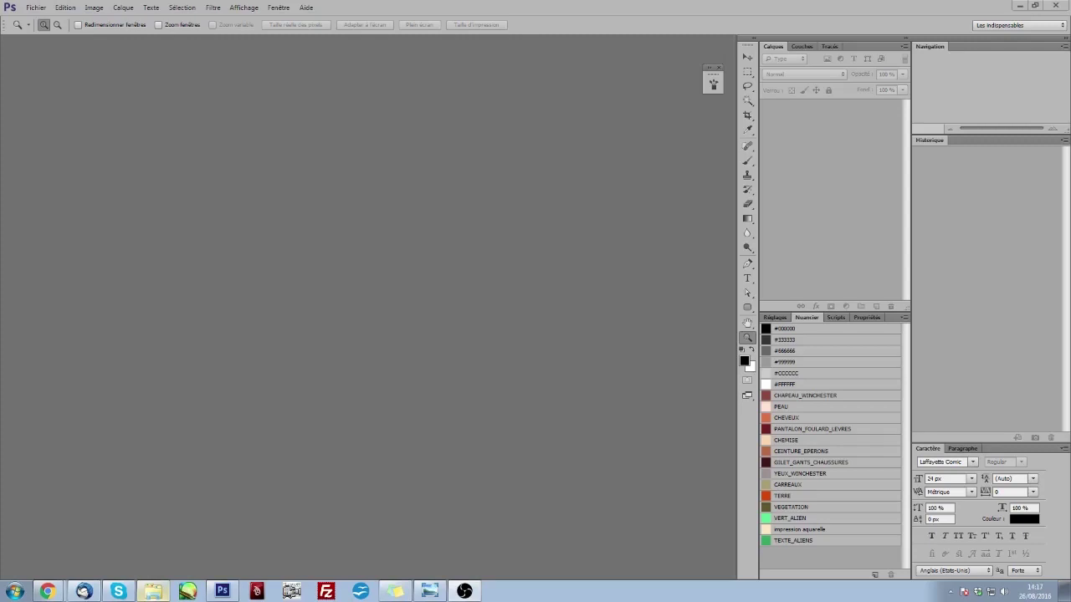
Step: Open the recent file jo_tuto.psd containing the pencil portrait
click(36, 8)
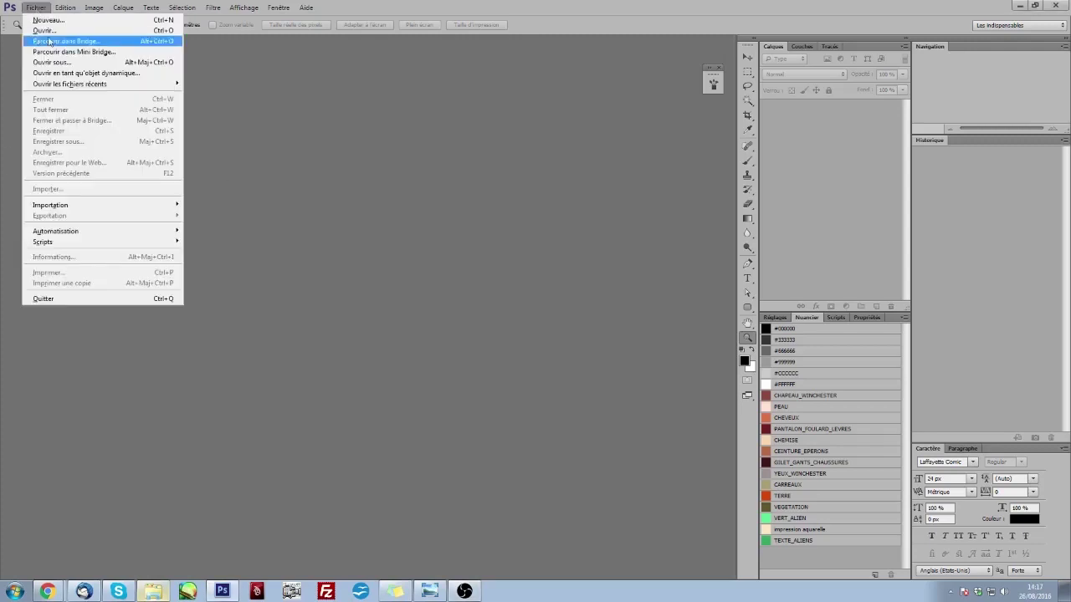
click(196, 85)
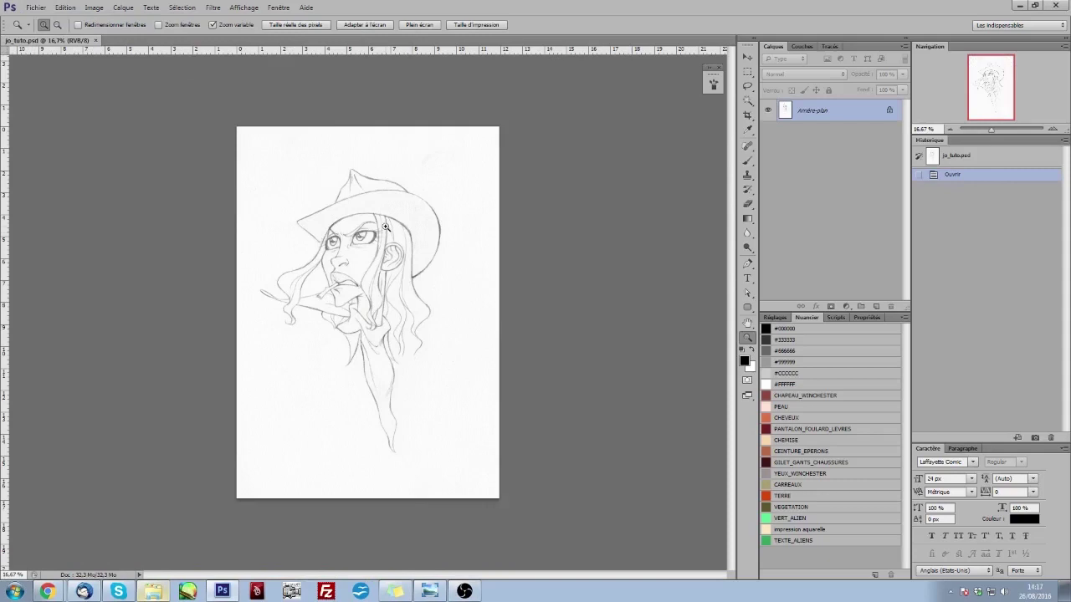
drag(387, 286, 403, 282)
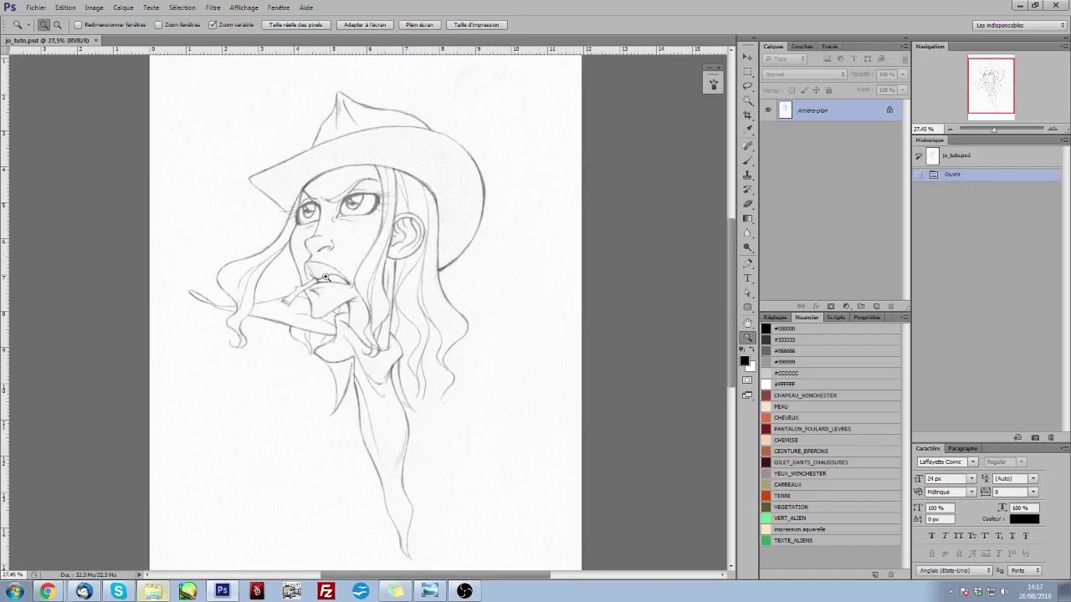
Step: Convert the scanned drawing from RGB to grayscale mode, discarding its colour information
click(92, 12)
mouse_move(97, 21)
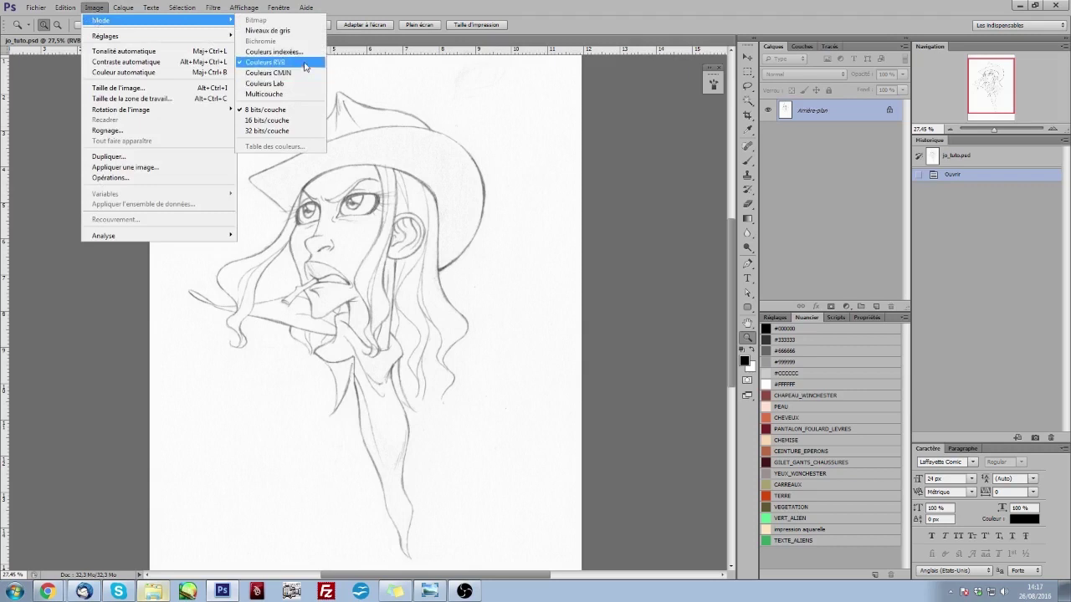
click(301, 34)
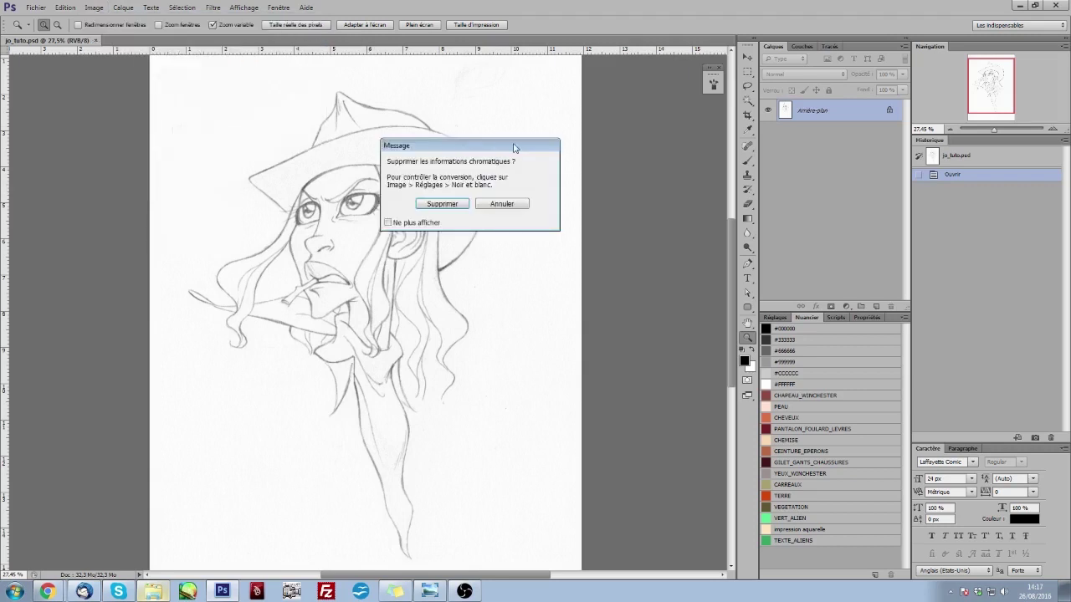
click(442, 204)
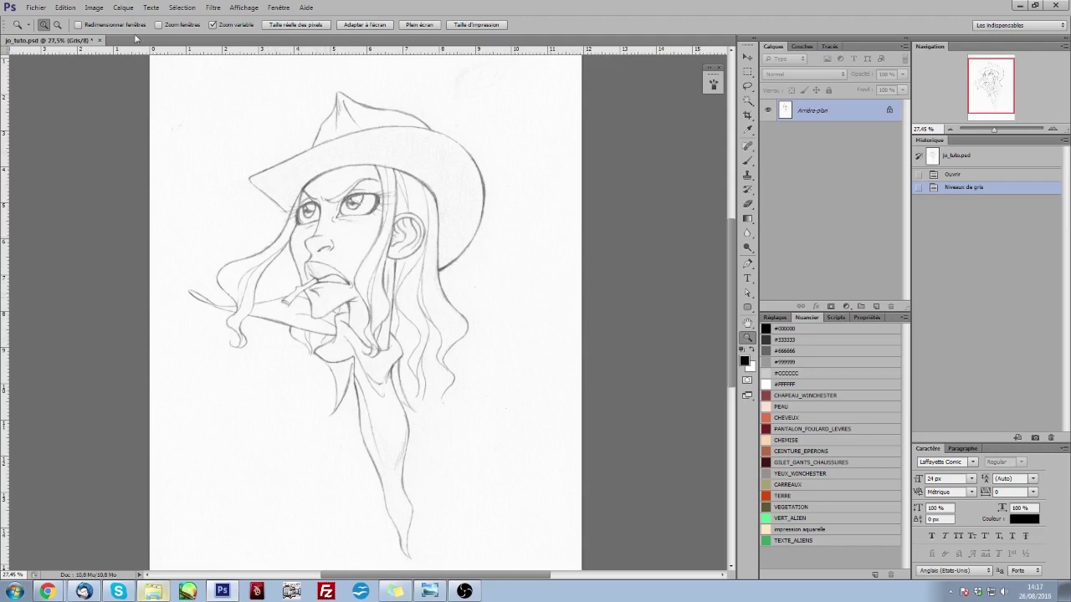
click(95, 8)
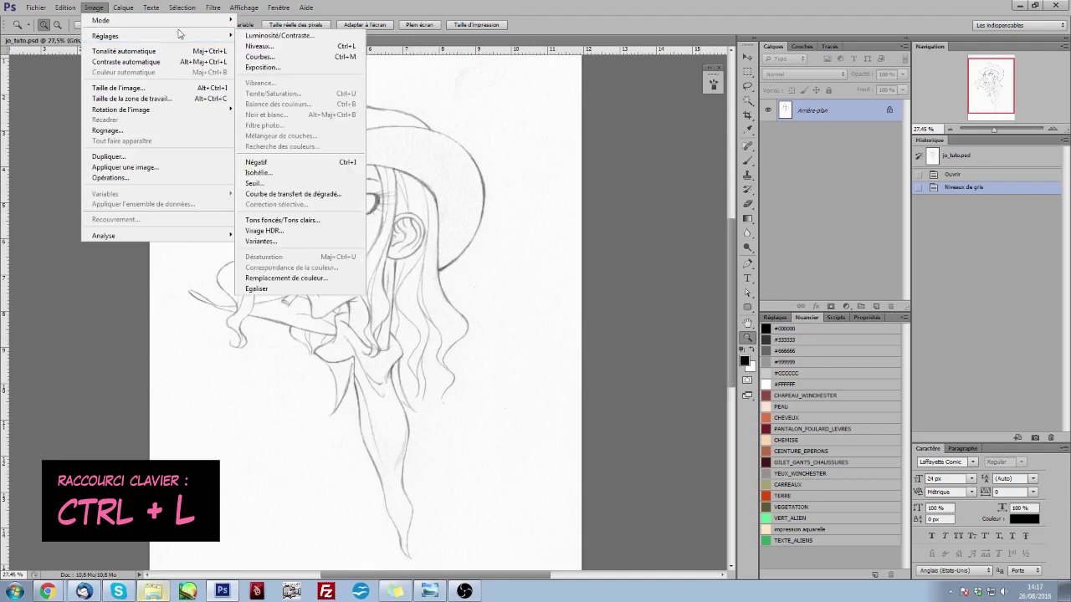
click(251, 46)
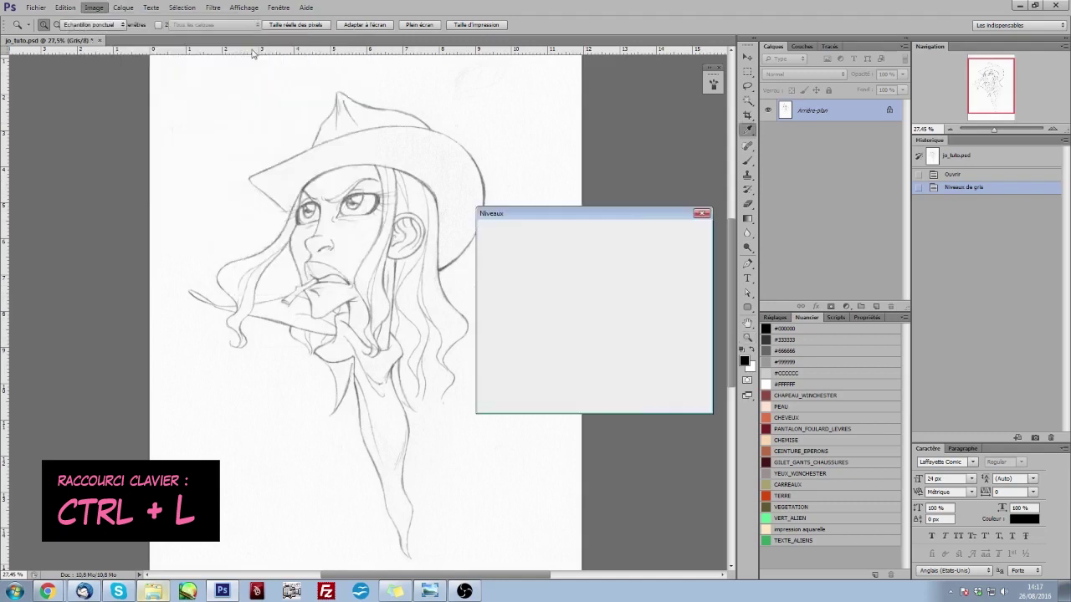
click(701, 214)
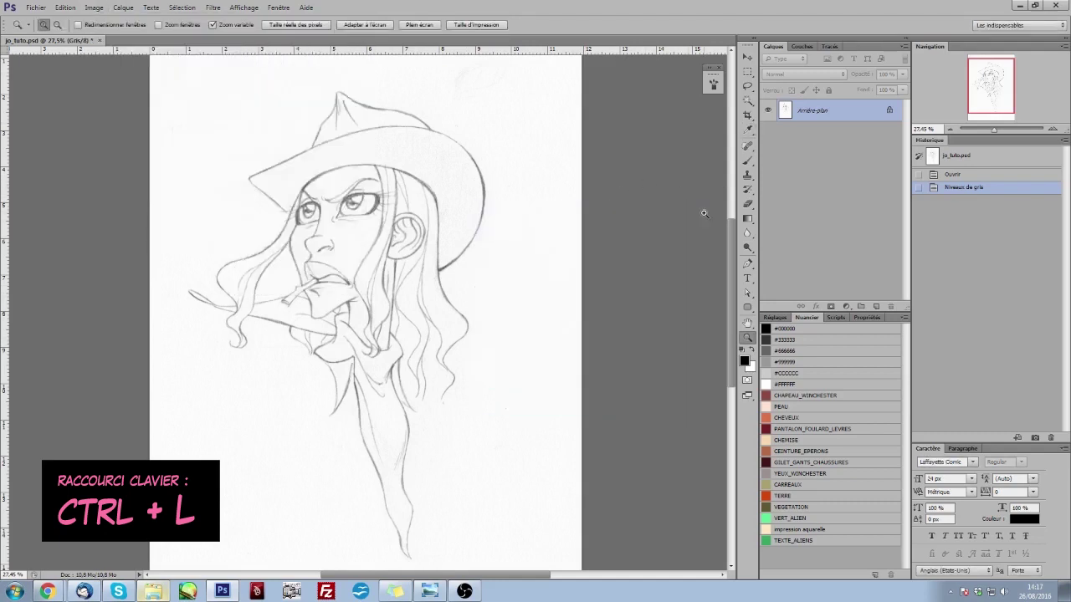
Step: Darken the pencil lines and whiten the paper with Levels, using input values of about 80, 0,85 and 246
key(ctrl+l)
drag(637, 216, 594, 151)
drag(489, 277, 511, 276)
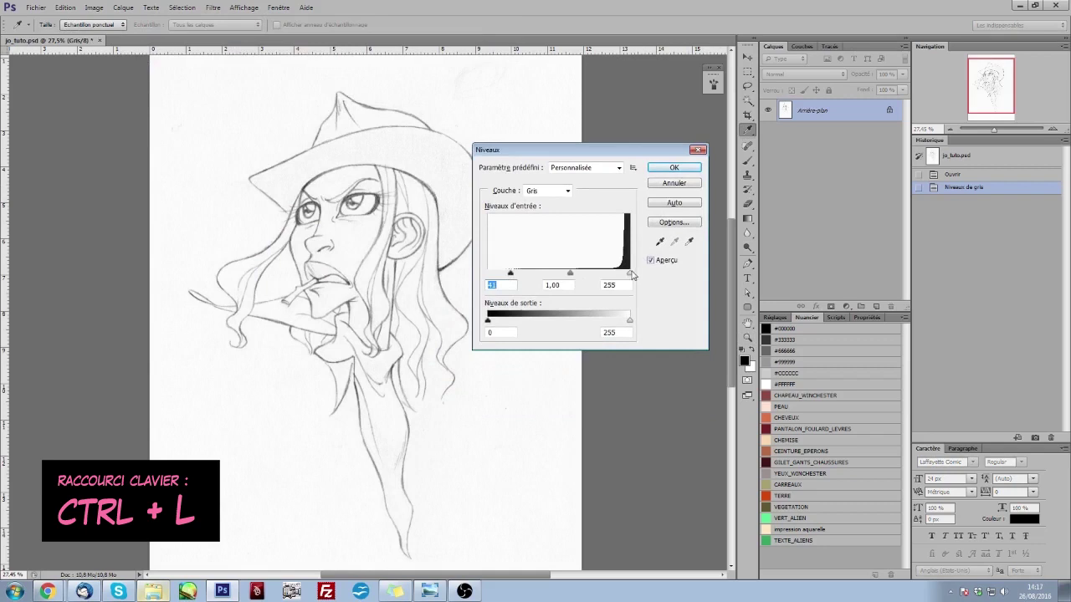
drag(630, 276, 627, 276)
drag(510, 276, 525, 276)
drag(626, 276, 624, 276)
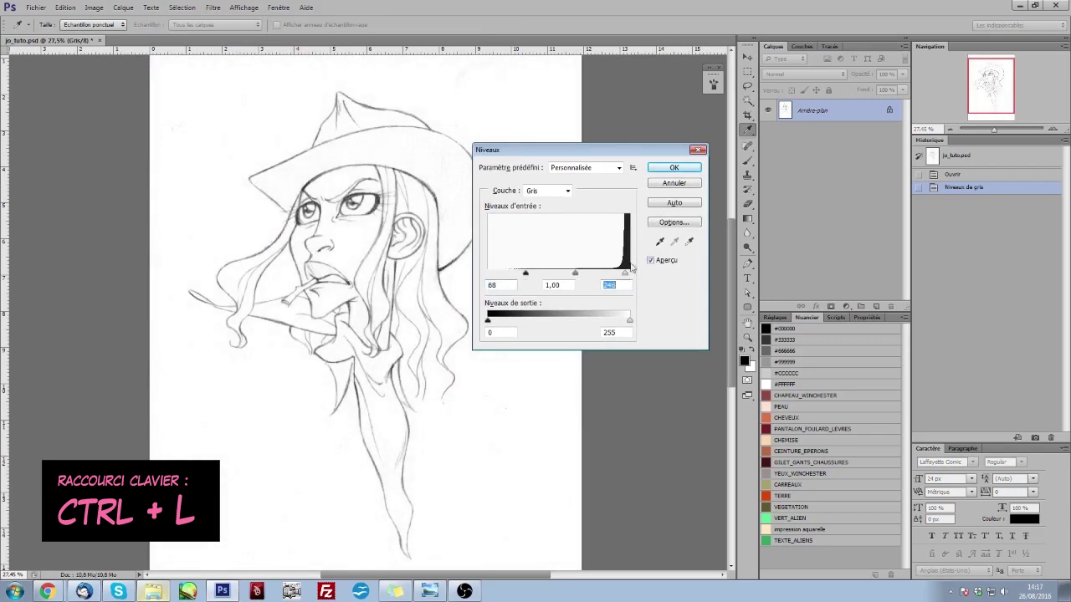
mouse_move(526, 276)
mouse_down()
mouse_move(581, 276)
mouse_move(529, 274)
mouse_up()
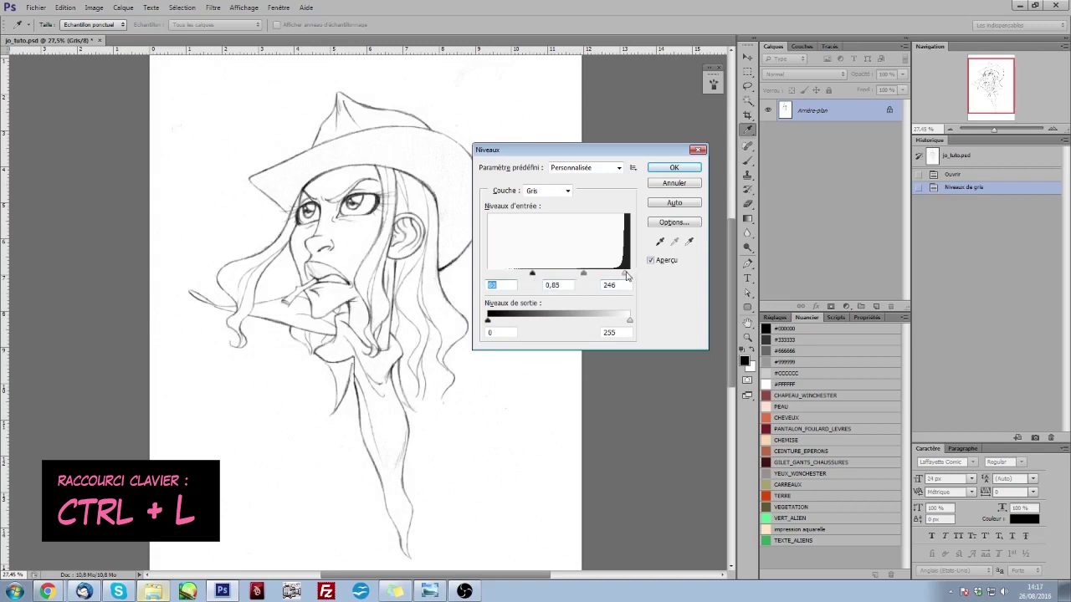
drag(635, 153, 651, 206)
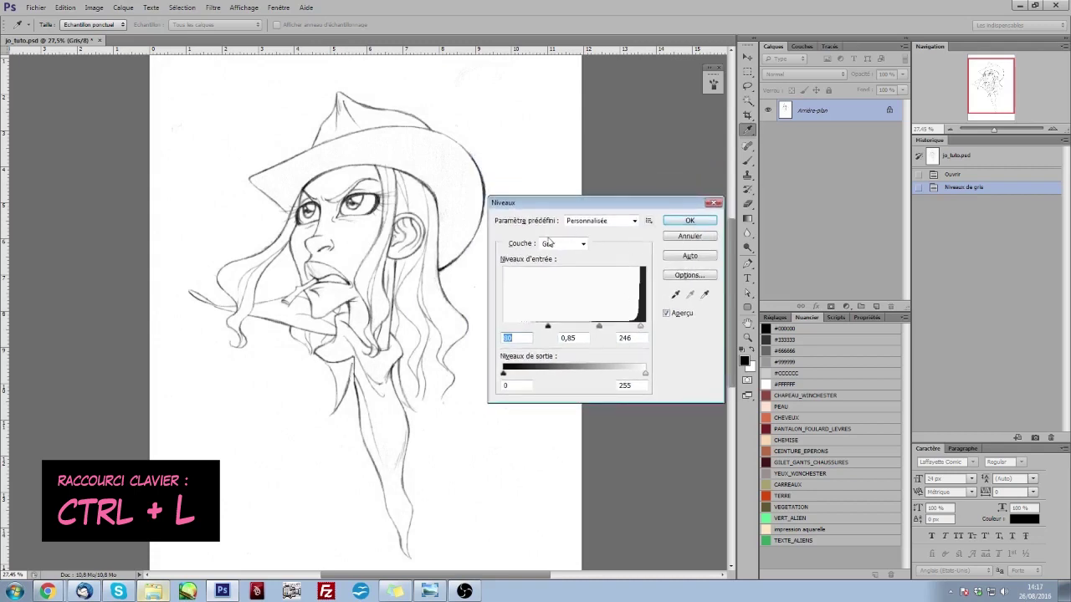
click(689, 221)
key(z)
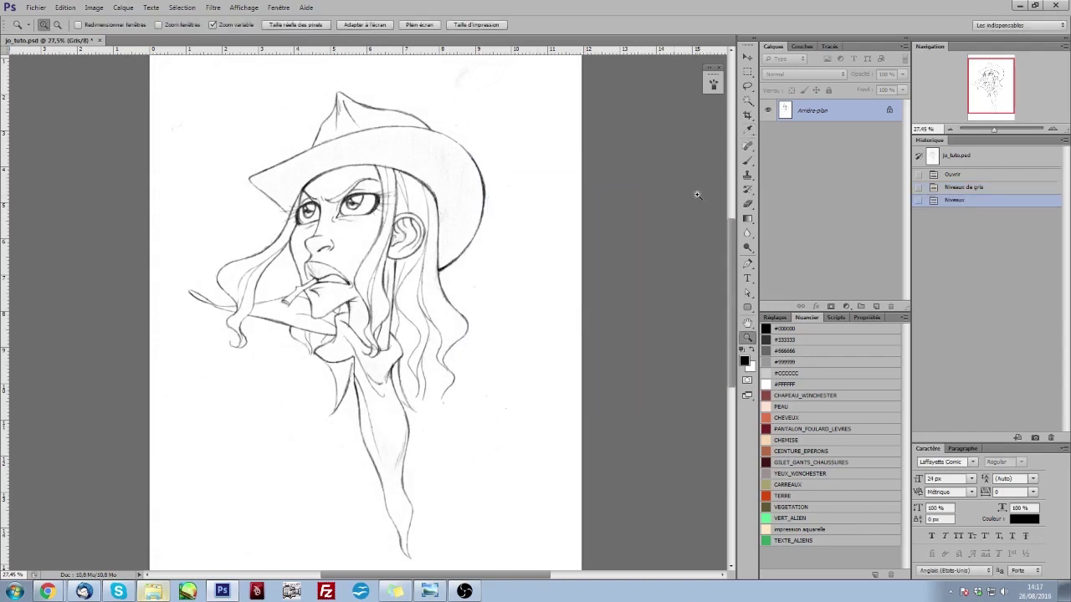
Step: Load the grey channel as a selection and invert it so the pencil lines are selected
click(806, 46)
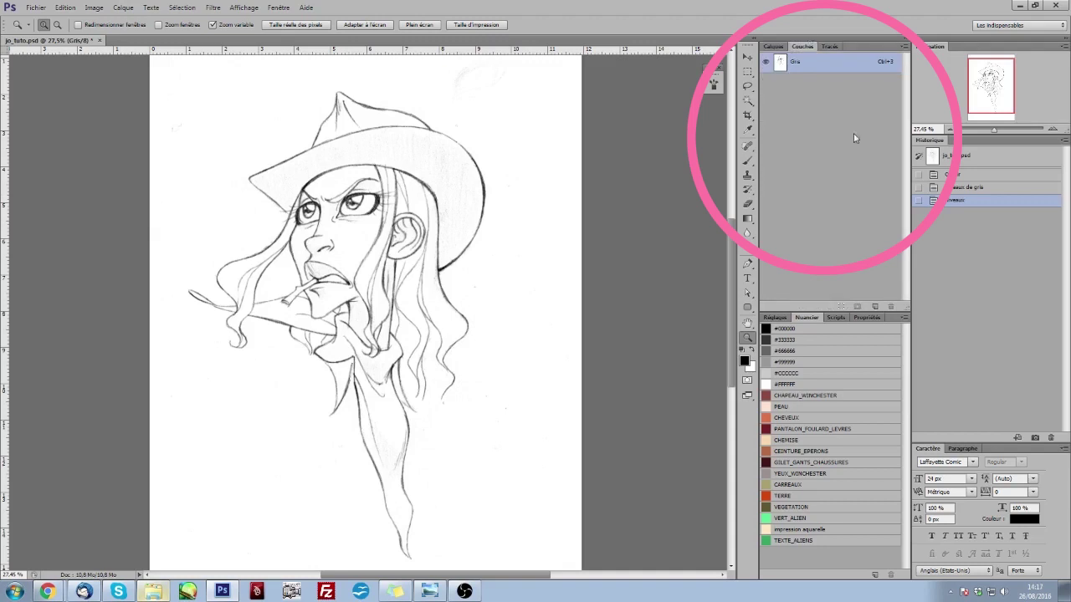
ctrl+click(823, 66)
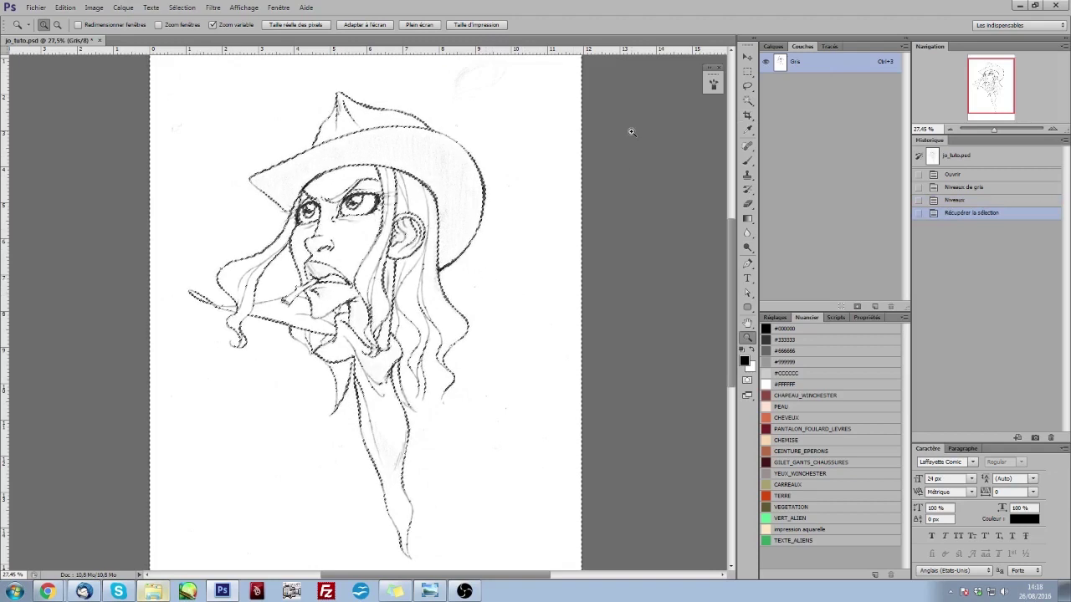
click(181, 7)
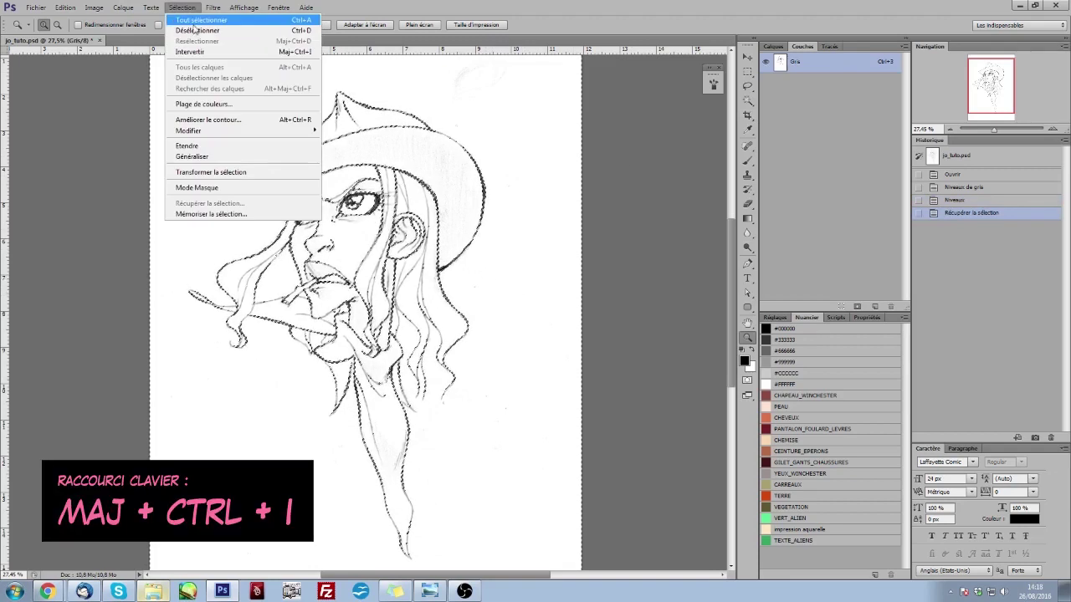
click(291, 51)
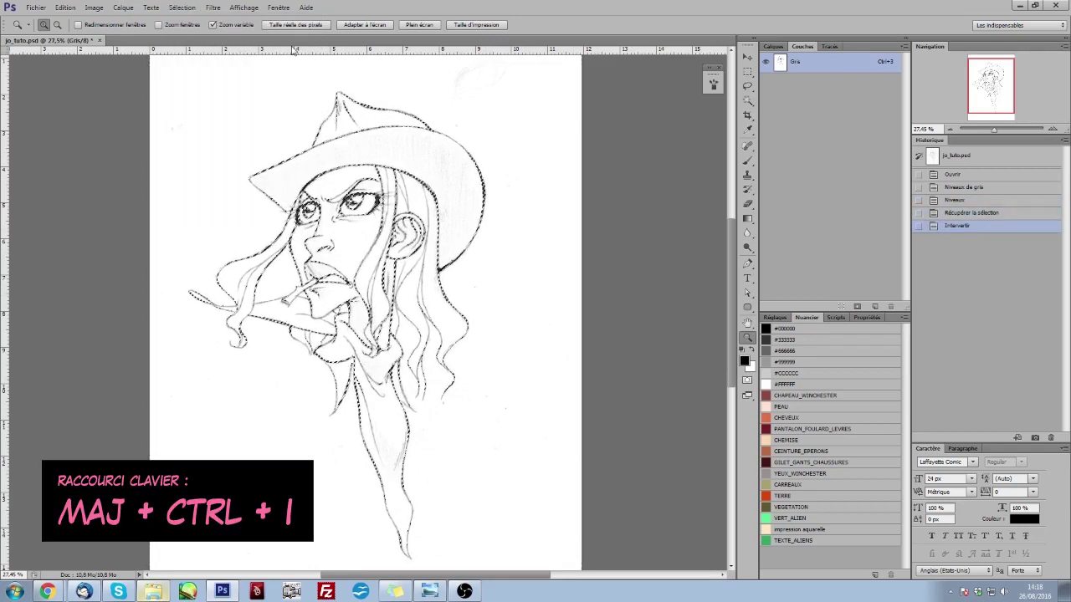
Step: Copy the selected pencil lines to a new layer
click(123, 7)
mouse_move(247, 25)
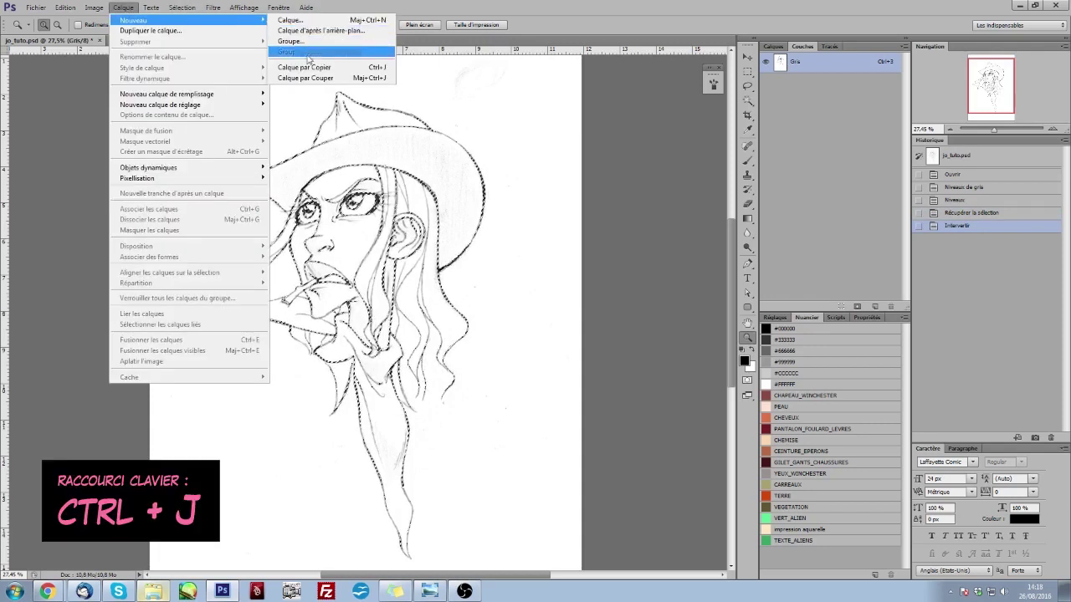
click(329, 70)
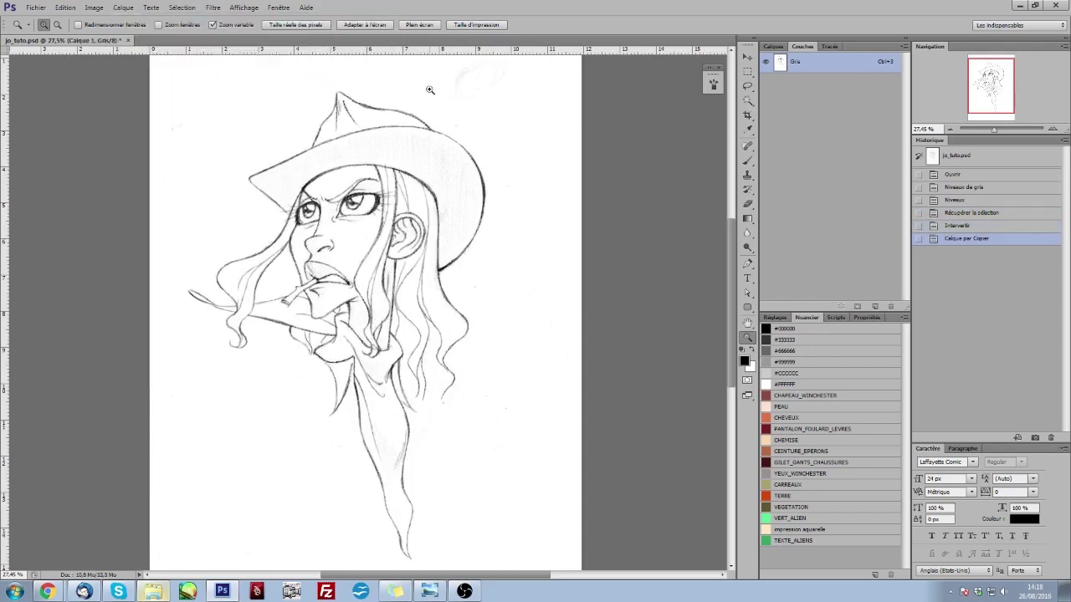
Step: Hide the Arrière-plan layer to isolate the extracted lines, and make Calque 1 the active layer
click(774, 46)
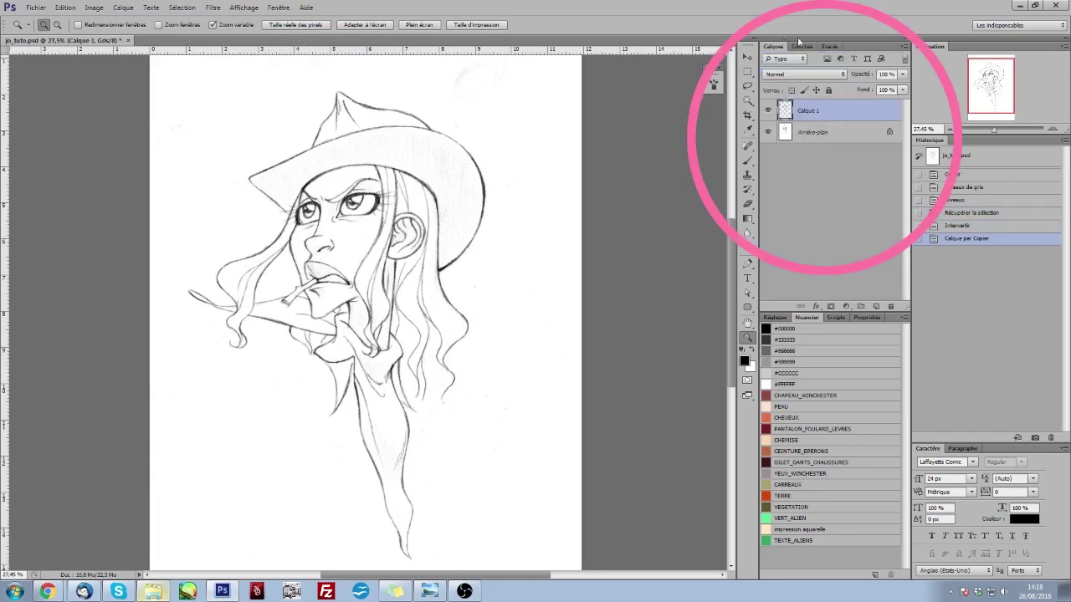
click(768, 131)
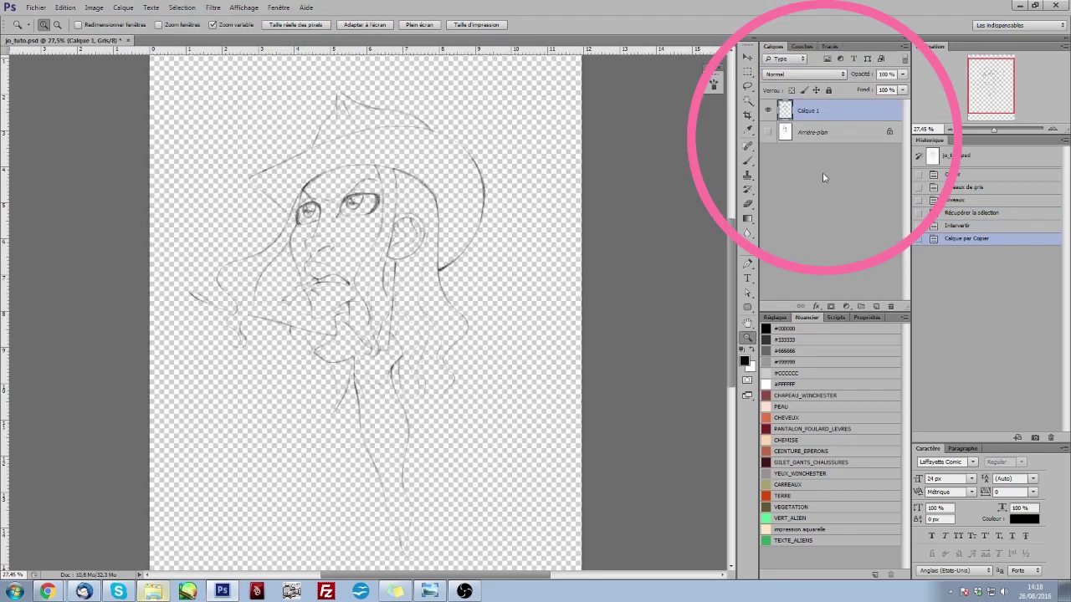
click(768, 109)
click(768, 110)
click(833, 132)
click(816, 112)
Step: Lock the transparent pixels of Calque 1 and fill its lines with black (000000) in Normal mode at 100 % opacity
drag(371, 264, 411, 253)
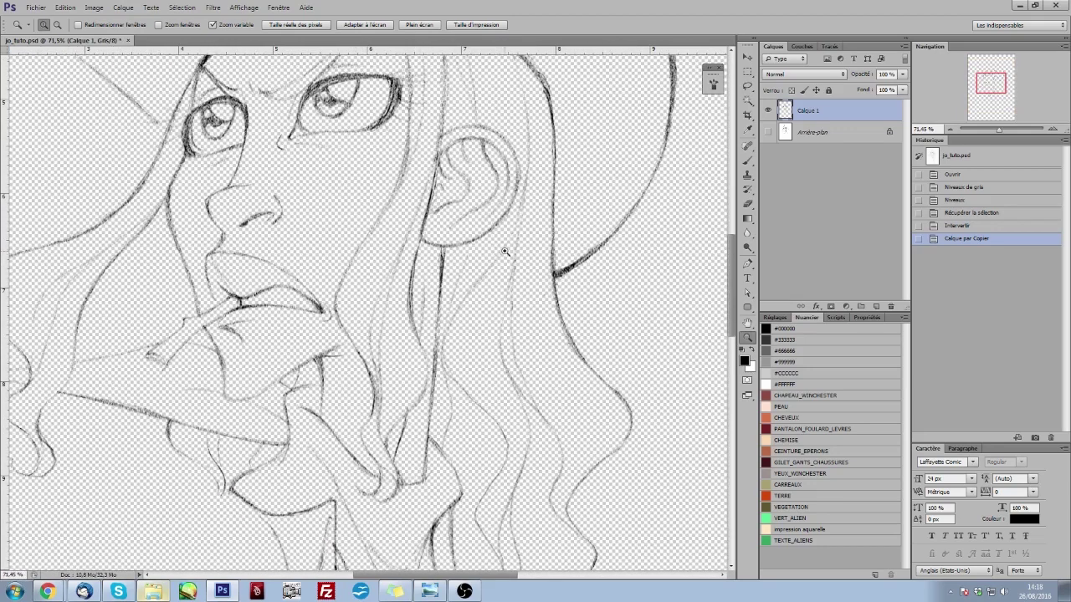
drag(539, 276, 478, 404)
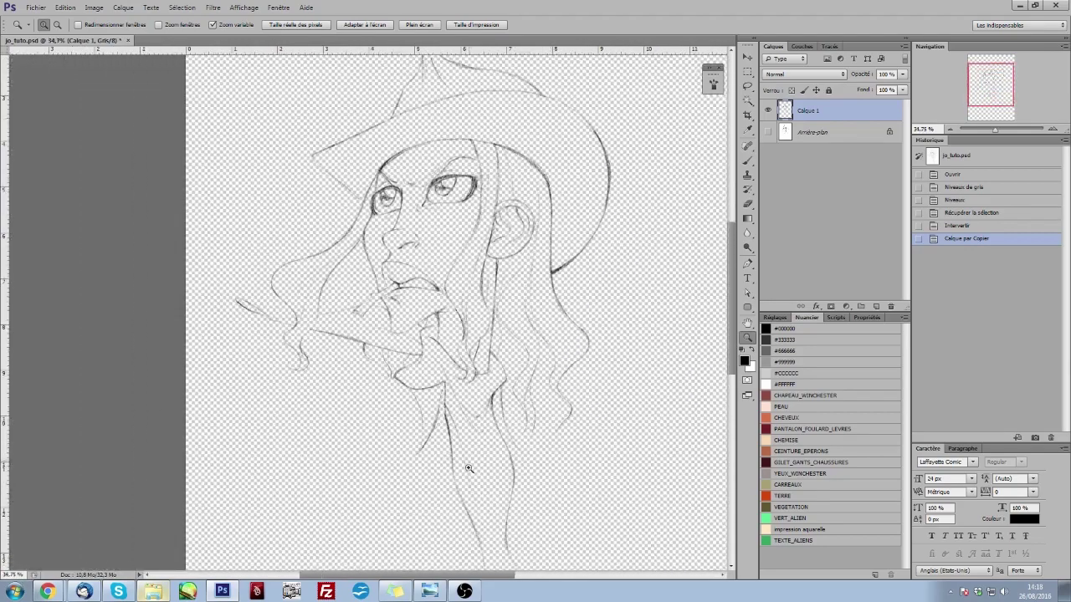
drag(483, 577, 499, 576)
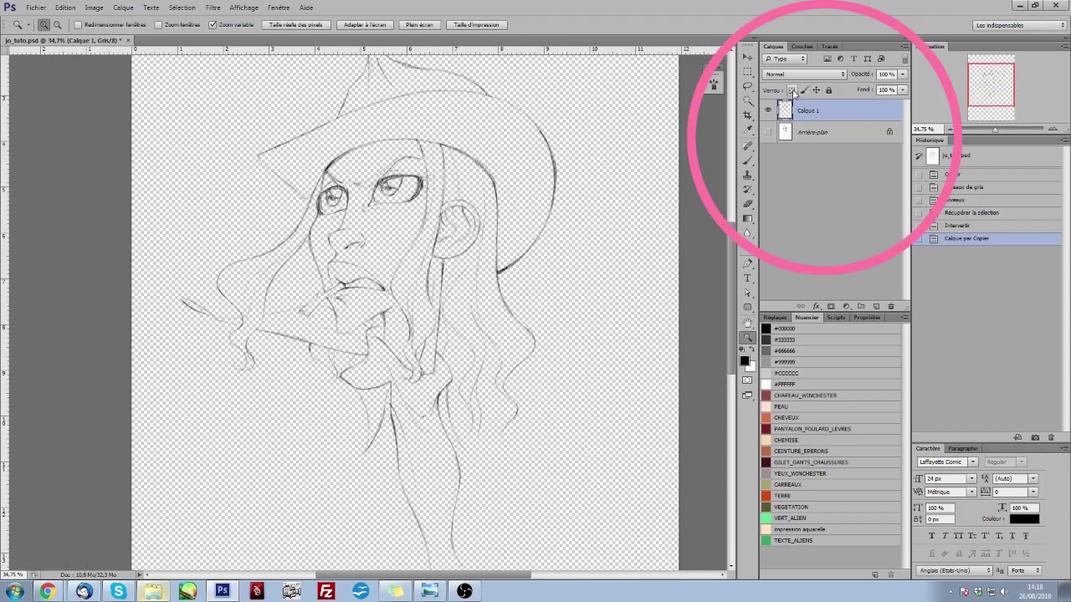
click(791, 90)
click(66, 11)
click(155, 165)
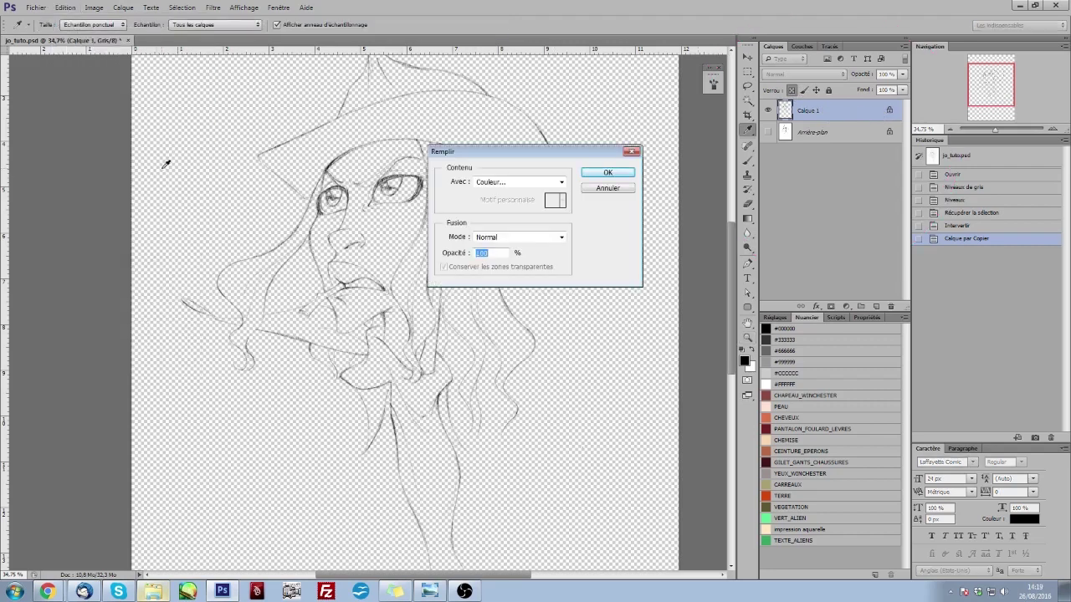
drag(585, 148, 618, 159)
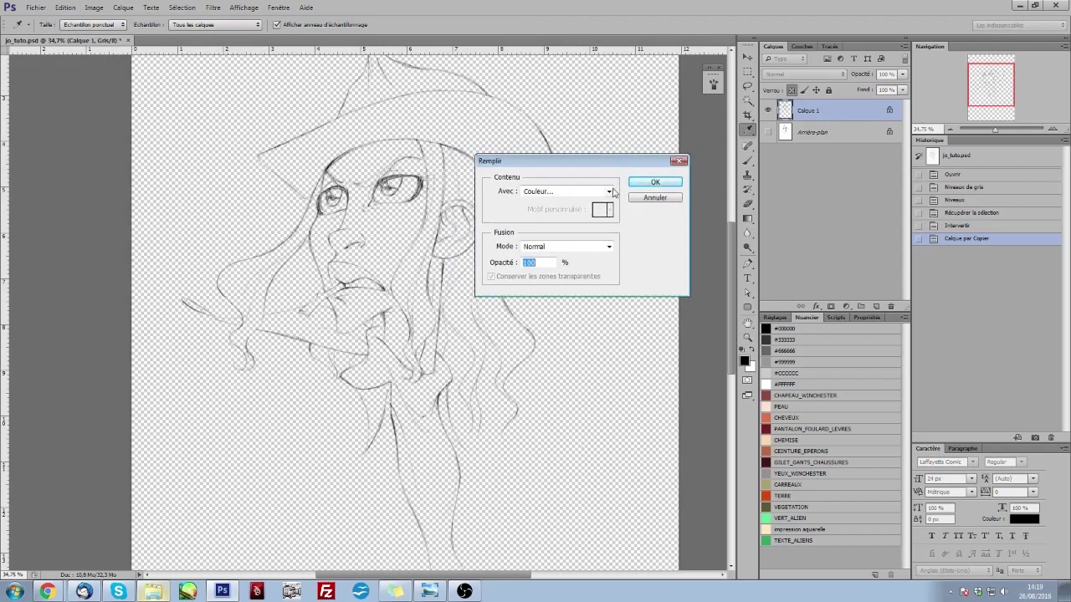
click(609, 192)
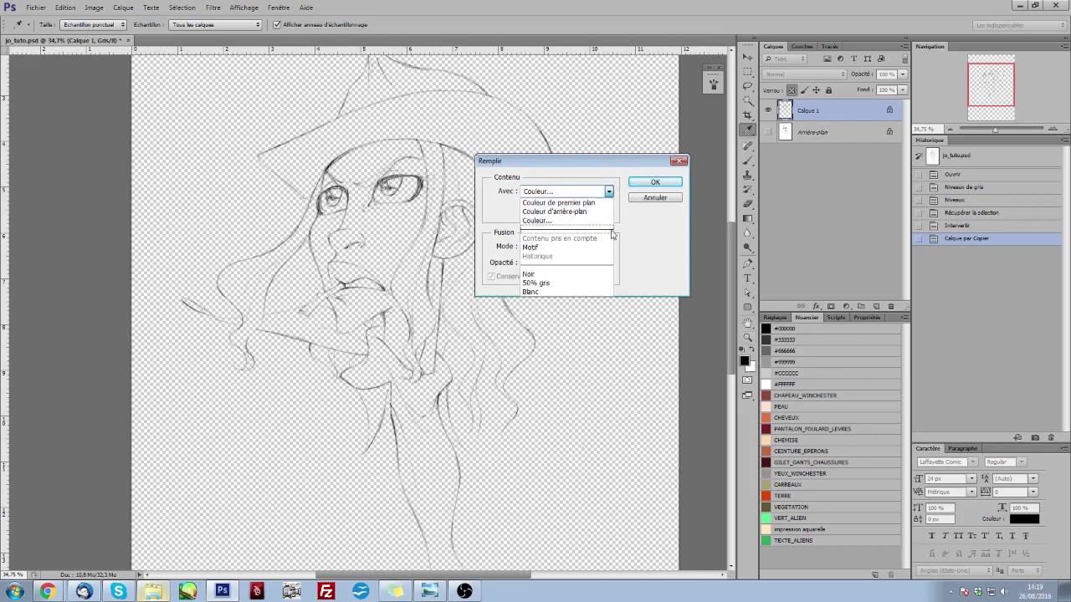
click(586, 221)
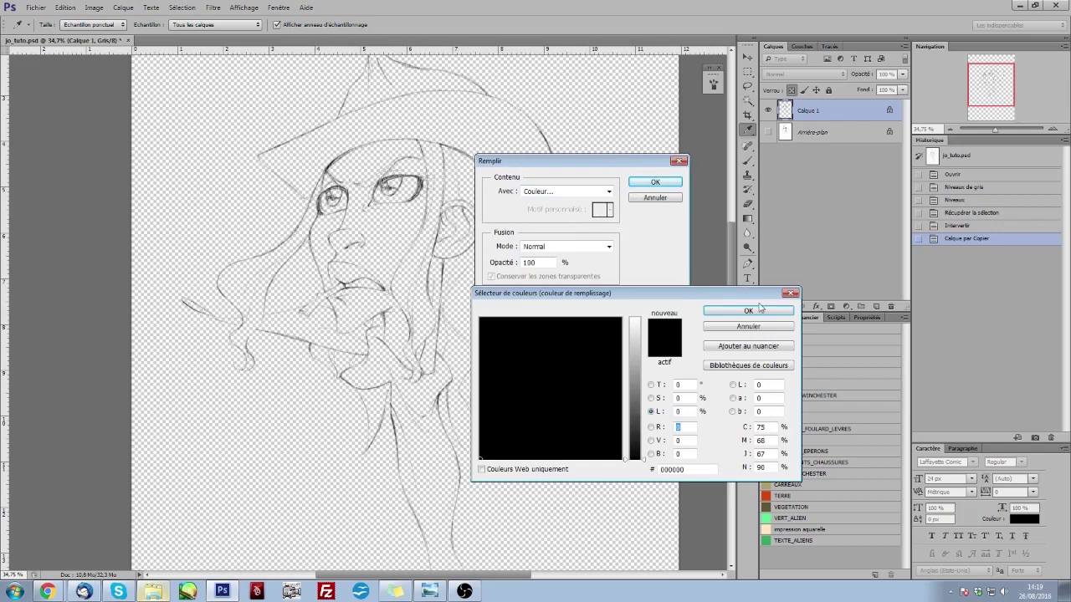
click(644, 460)
click(749, 312)
click(665, 184)
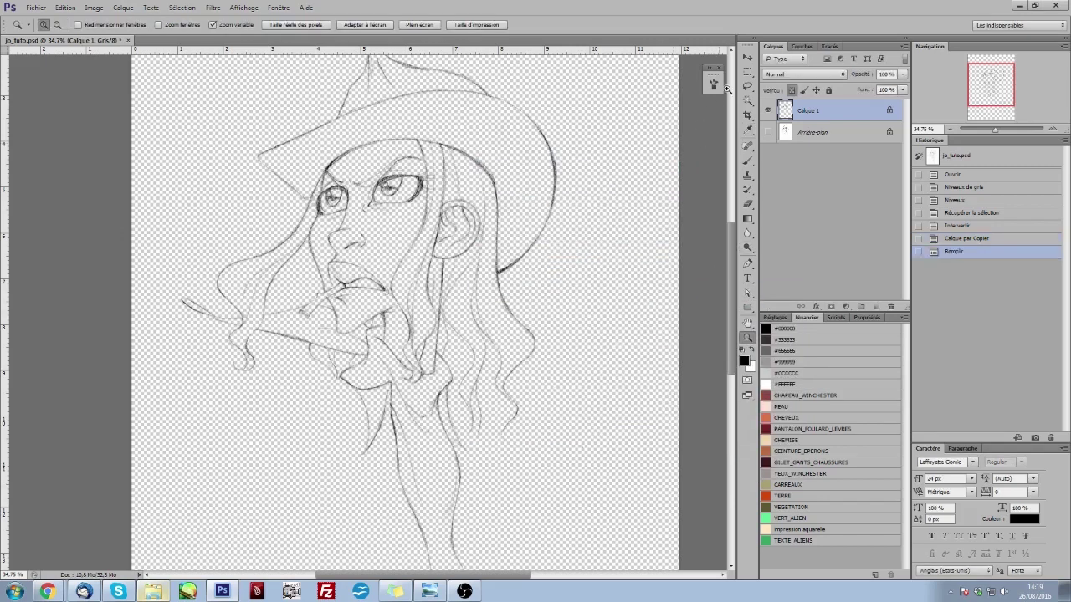
Step: Convert the document to RGB colour without merging the layers, and add an empty layer directly above Arrière-plan
click(847, 132)
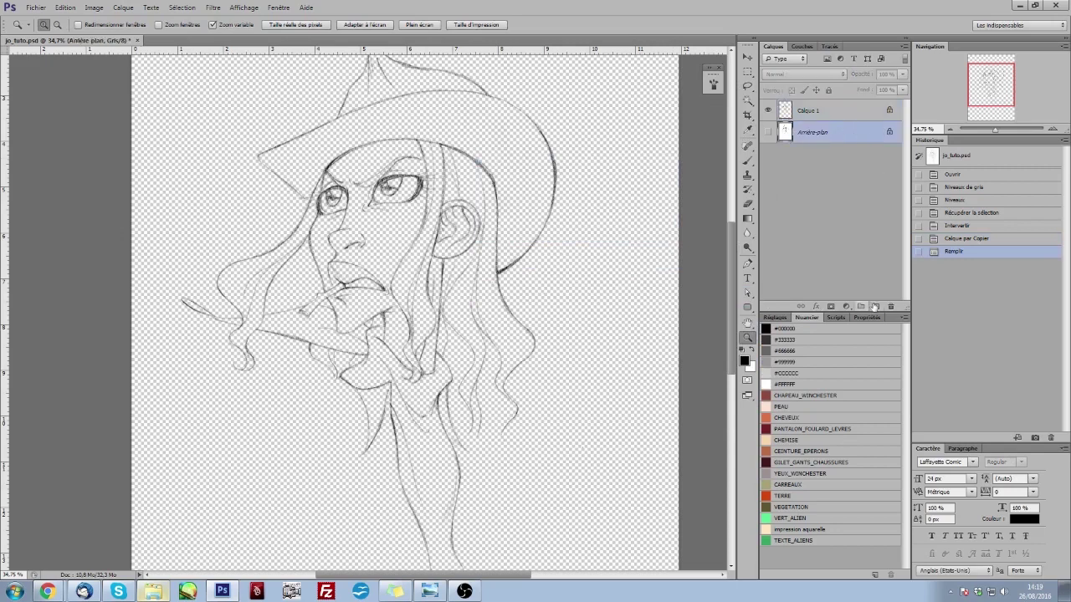
click(94, 8)
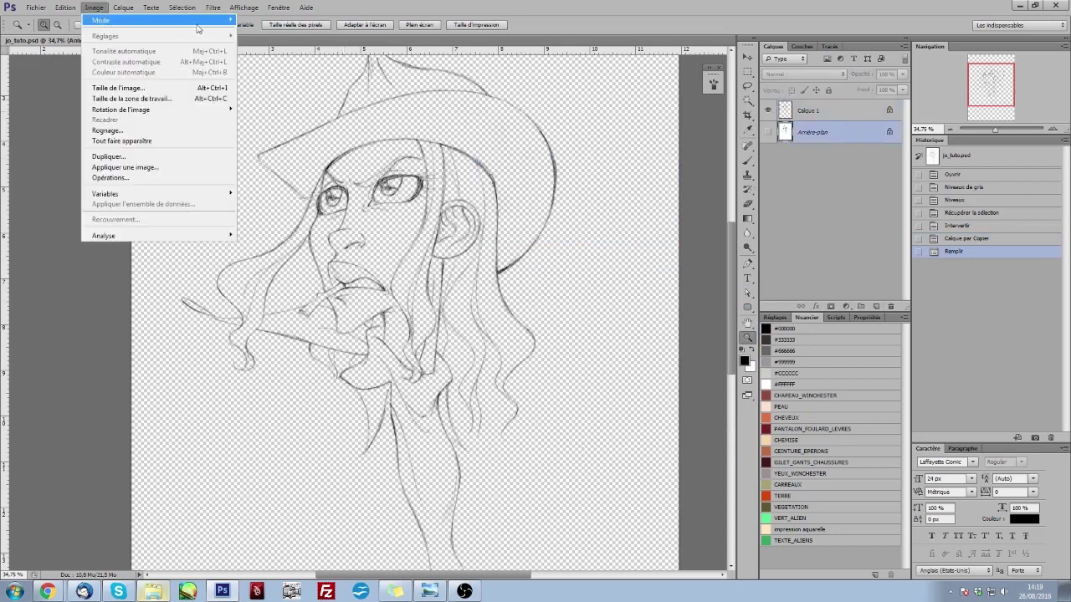
mouse_move(184, 20)
click(272, 65)
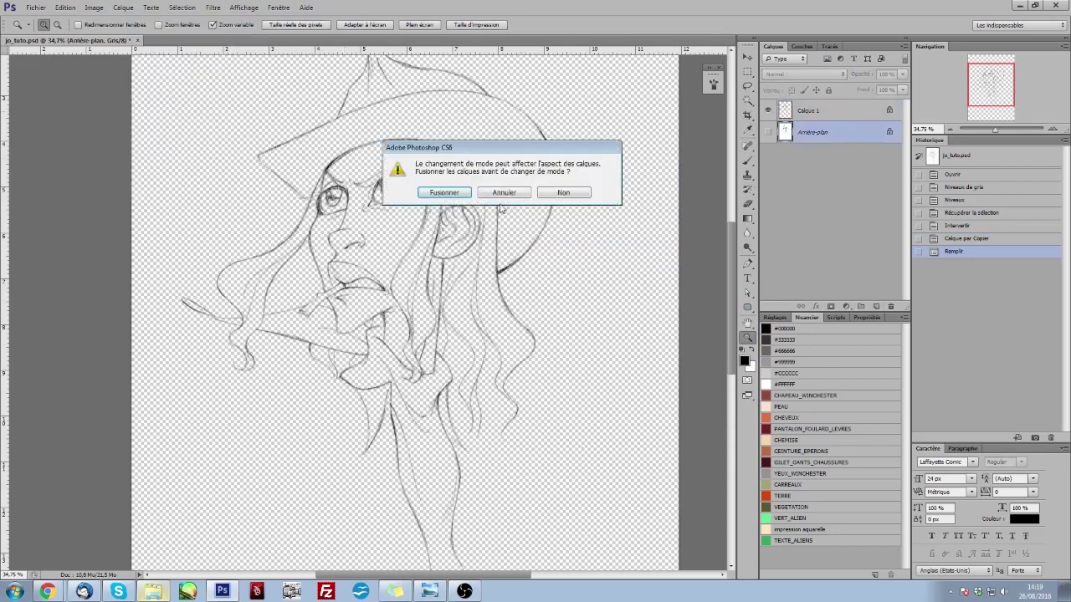
drag(488, 151, 491, 165)
click(565, 206)
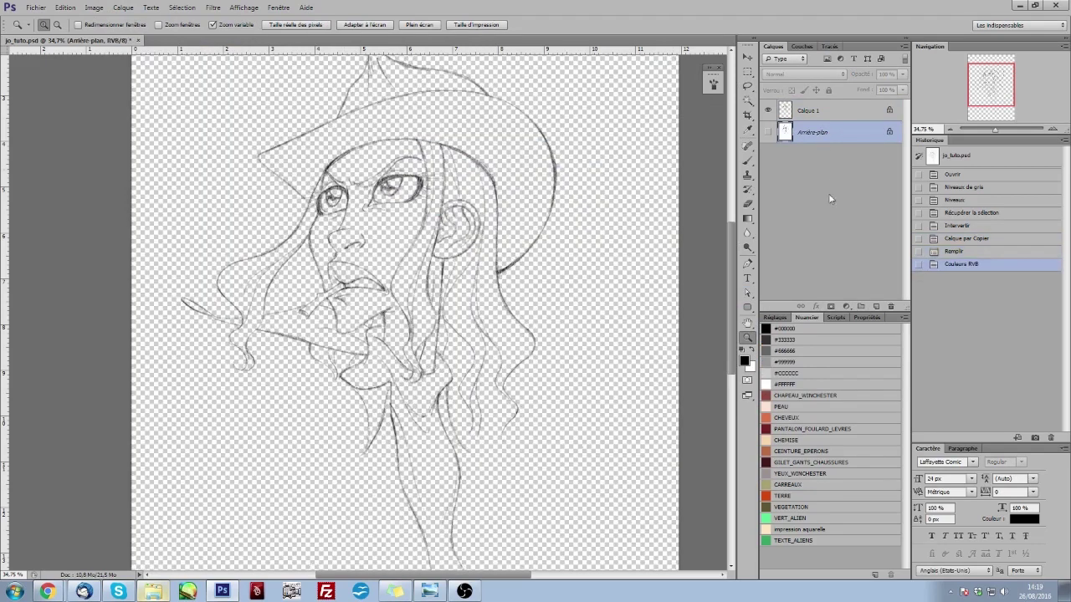
click(875, 306)
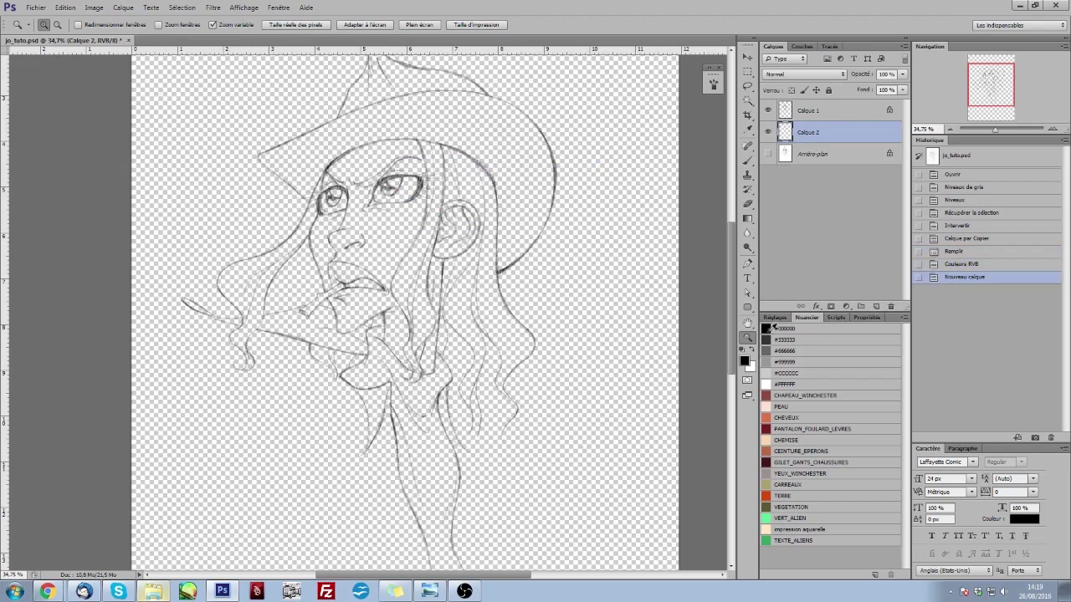
Step: Fill Calque 2 with a pale yellow (about e3db84) and compare it with the Calque 1 lines hidden and shown
click(746, 361)
click(501, 404)
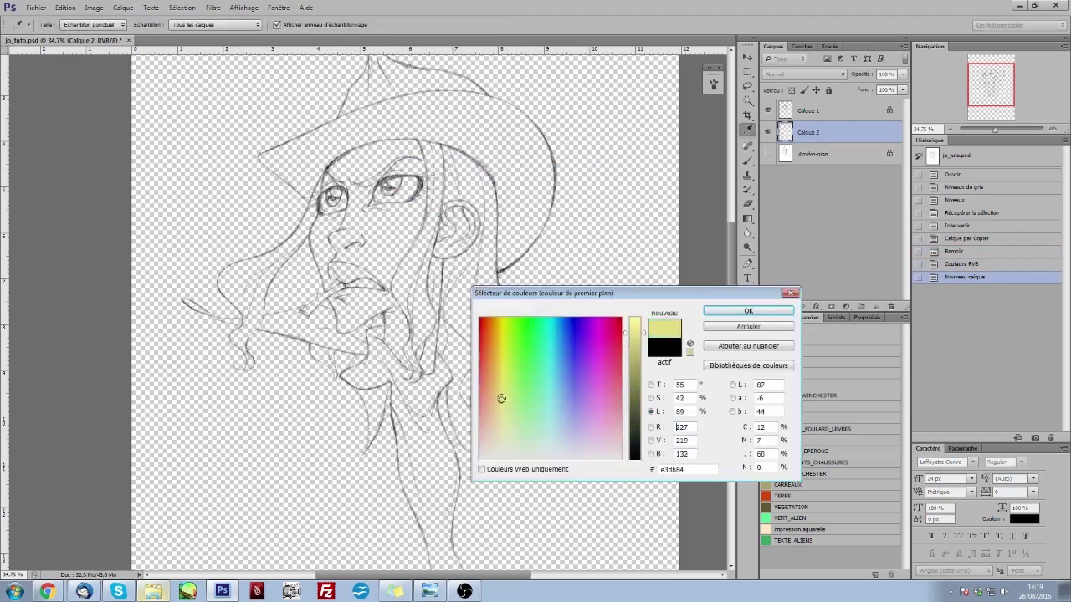
click(748, 311)
key(alt+BackSpace)
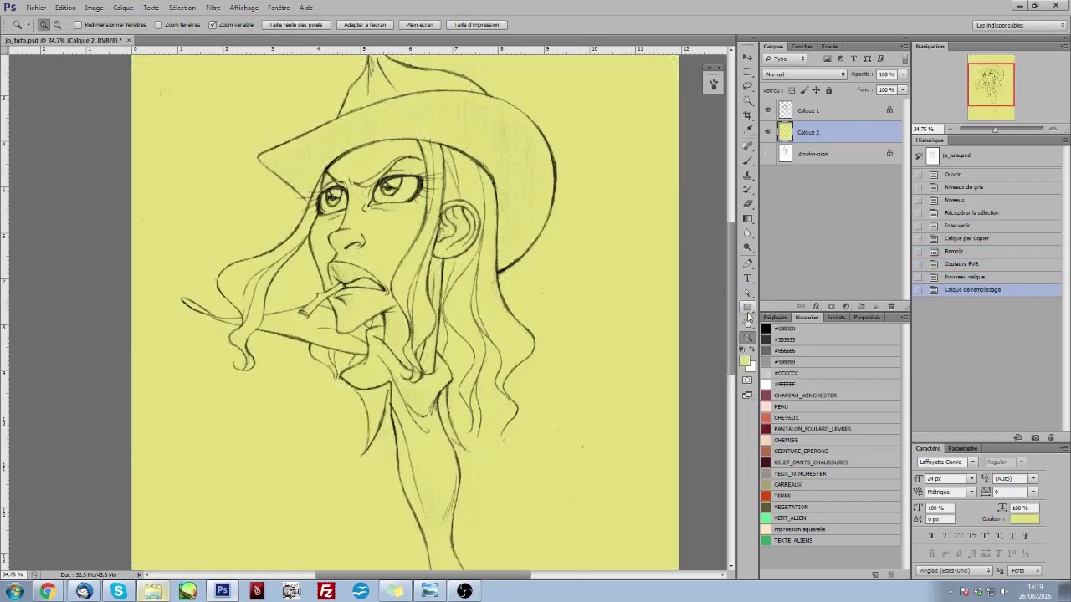
click(768, 109)
click(767, 109)
Step: Add a layer above Calque 2, lasso the head and hat loosely, and subtract the areas outside the outline with the Magic Wand
click(876, 306)
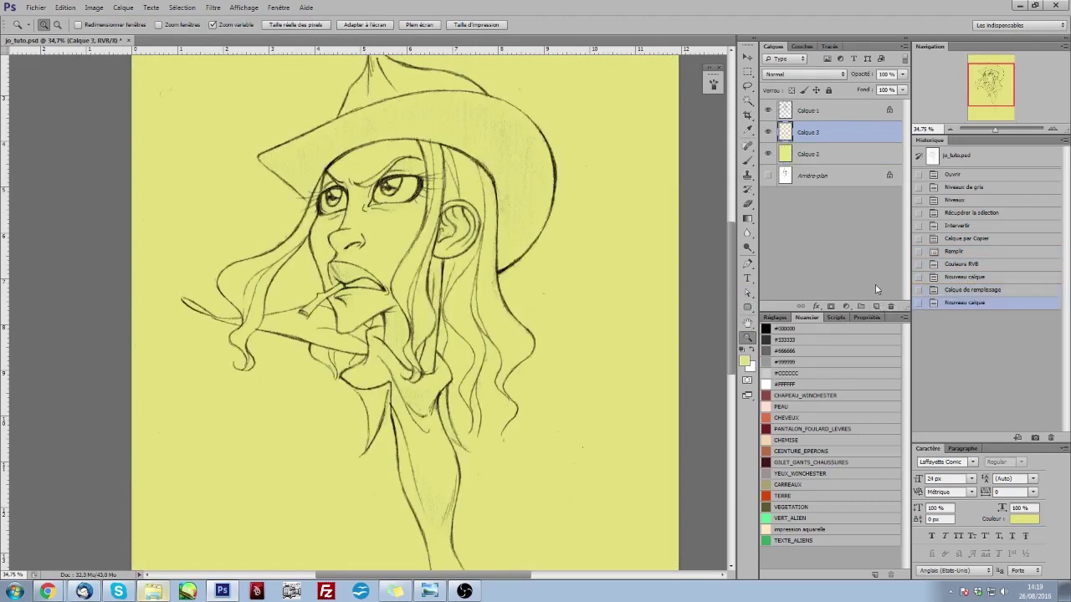
drag(590, 290, 574, 299)
key(l)
mouse_move(564, 379)
mouse_down()
mouse_move(451, 383)
mouse_move(257, 251)
mouse_move(601, 344)
mouse_move(595, 351)
mouse_up()
key(w)
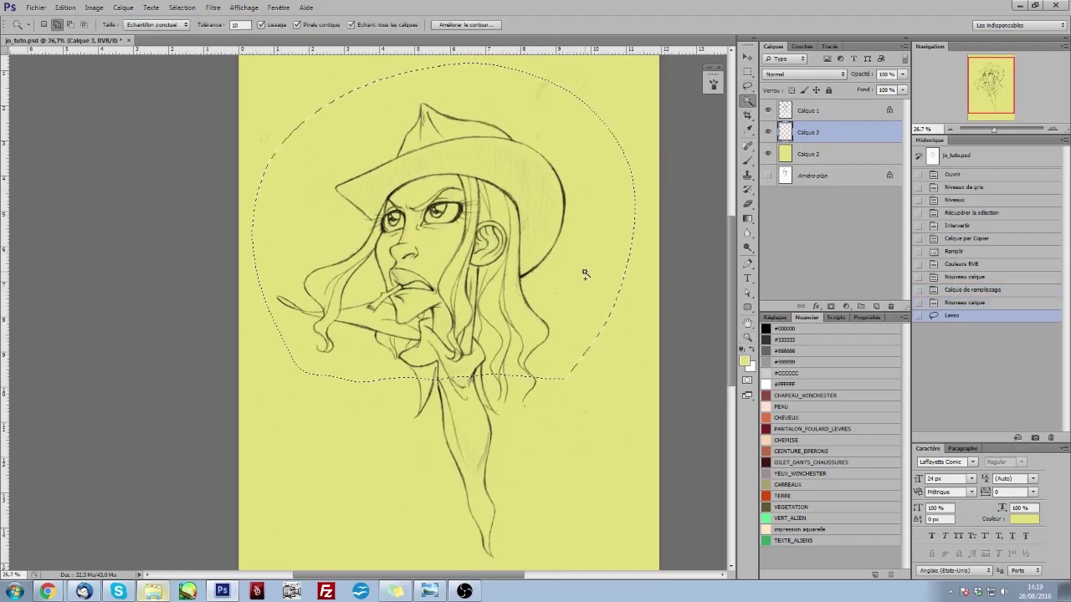
alt+click(571, 267)
alt+click(381, 343)
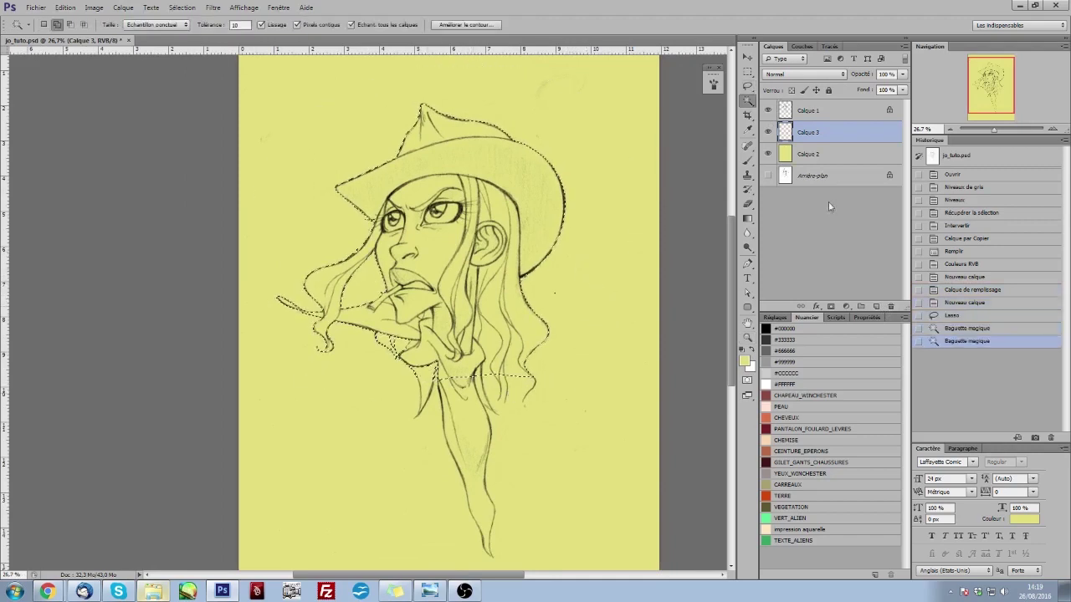
Step: Fill the selected head area on Calque 3 with the CHEMISE swatch colour and clear the selection
click(766, 417)
key(b)
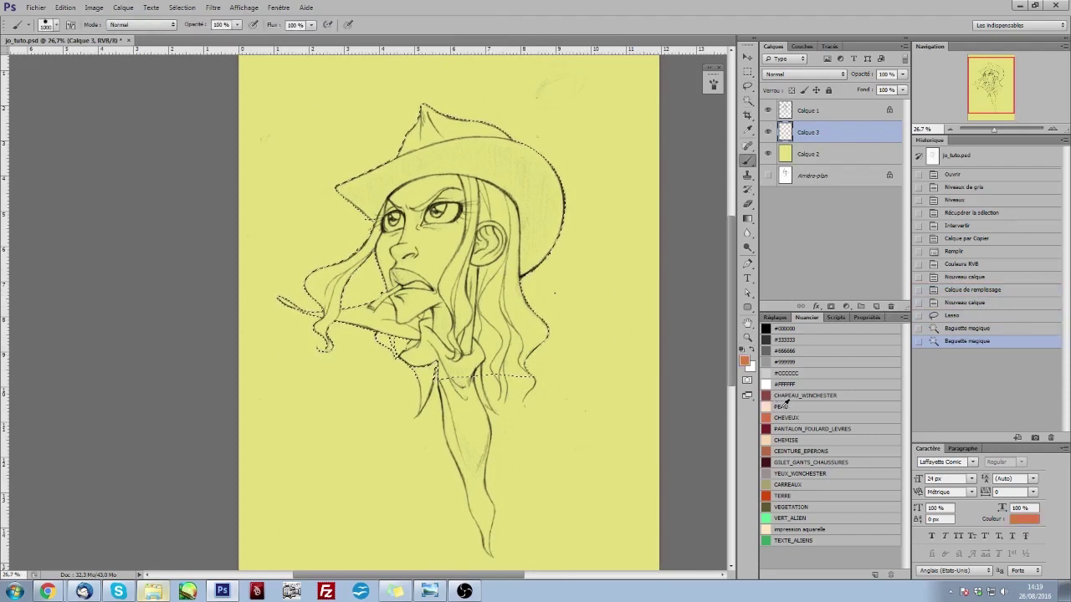
click(766, 439)
key(alt+BackSpace)
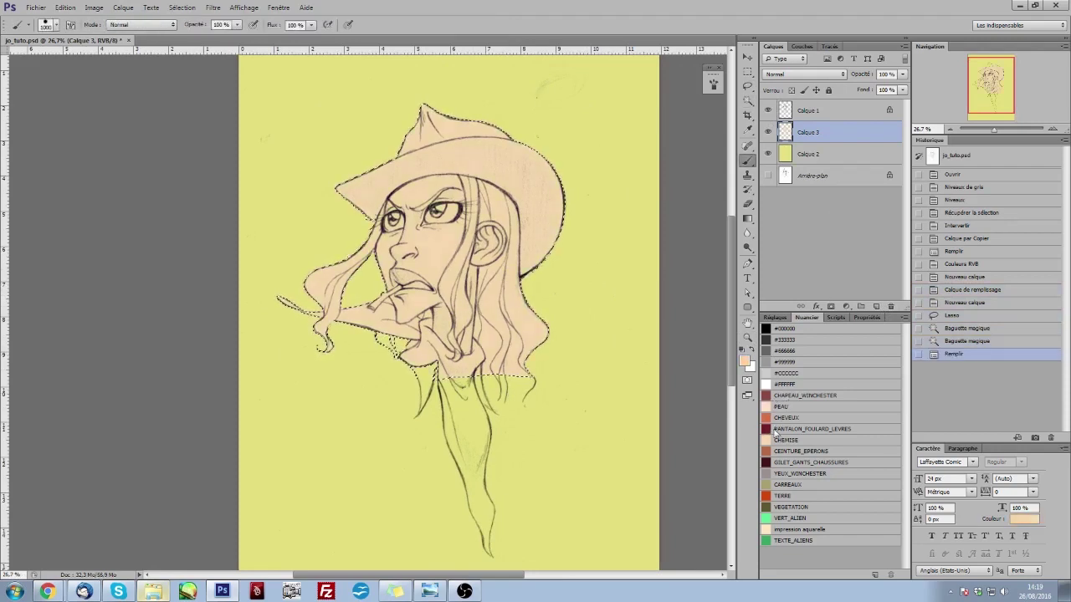
key(ctrl+d)
Step: Check how the layers separate by hiding and showing Calque 2, Calque 1 and Calque 3 in turn
click(768, 154)
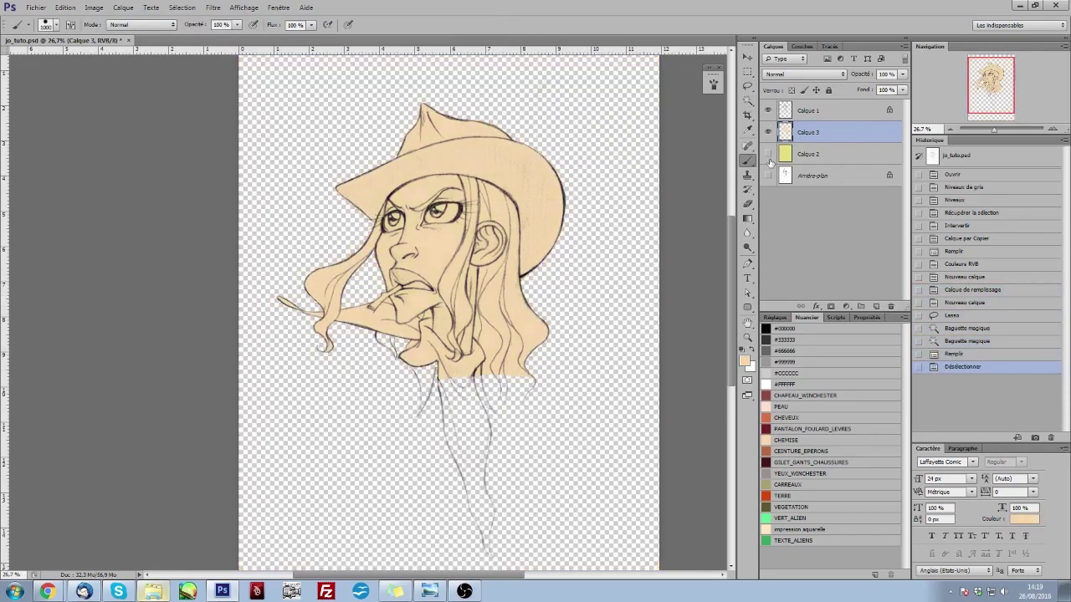
drag(768, 117, 769, 129)
click(768, 110)
click(768, 111)
click(769, 131)
click(770, 131)
click(768, 154)
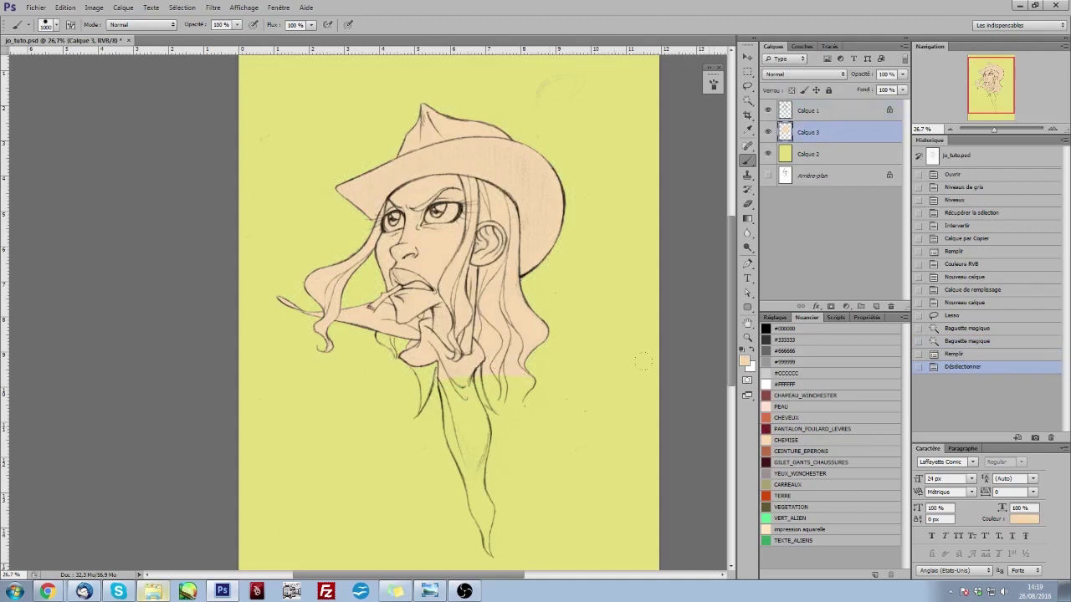
drag(733, 366, 733, 373)
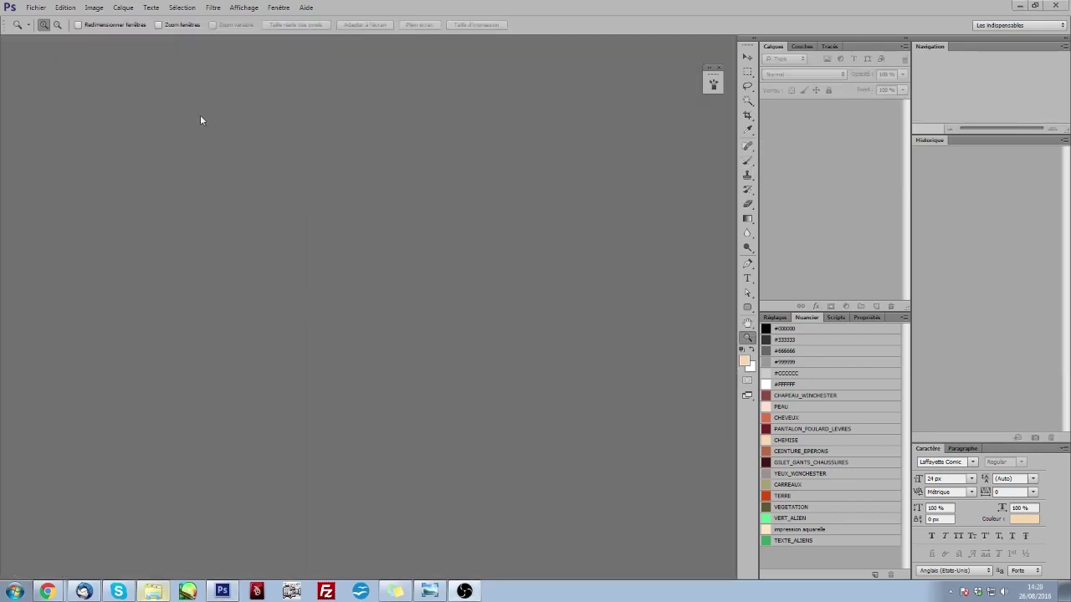
Step: Open the recent file jo_tuto_bonus.psd
click(35, 8)
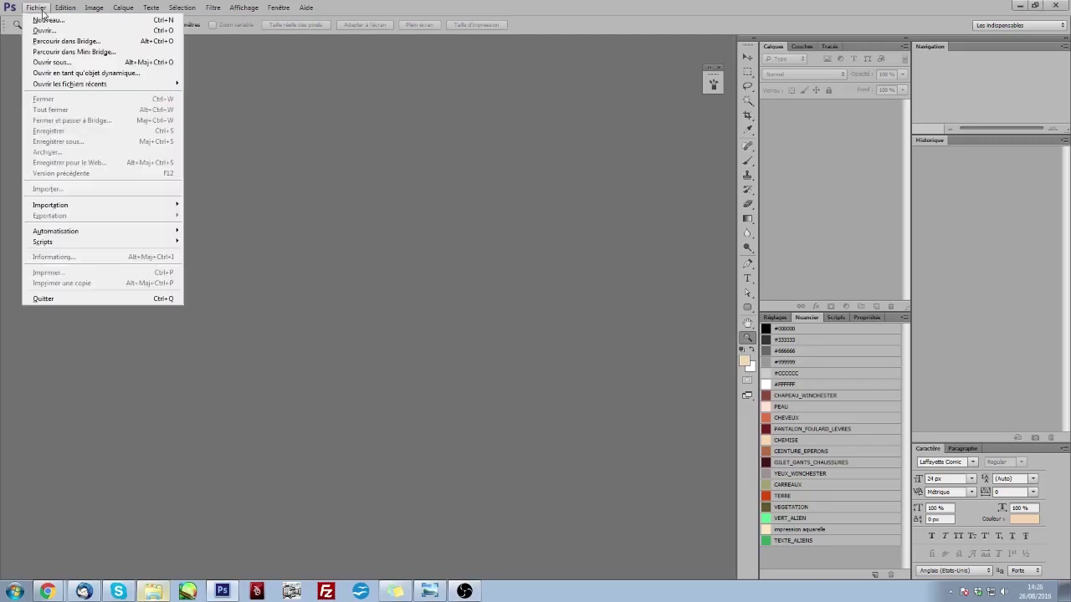
mouse_move(148, 86)
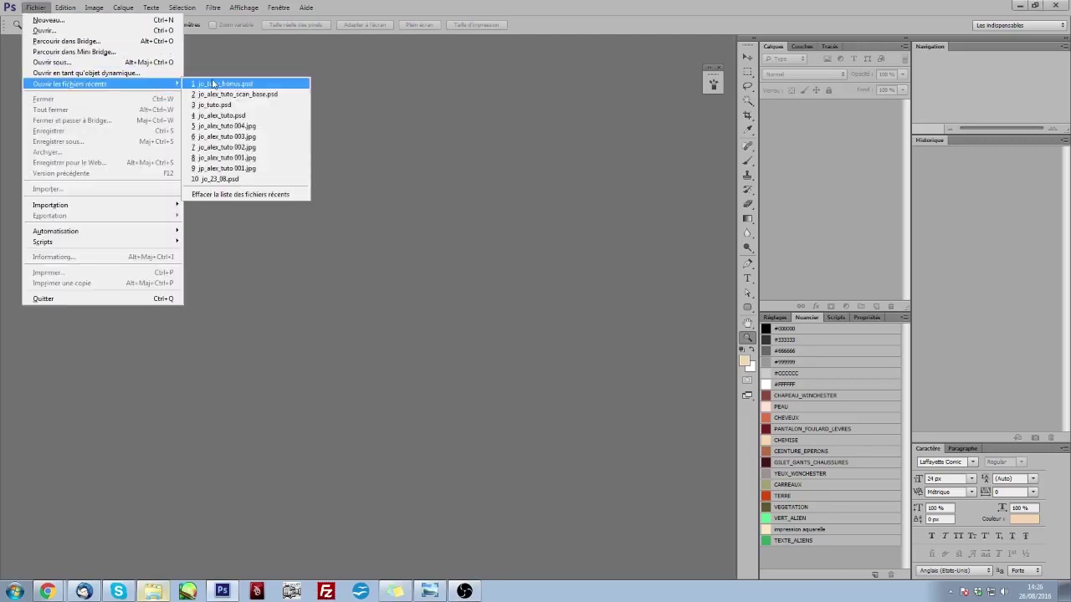
click(230, 87)
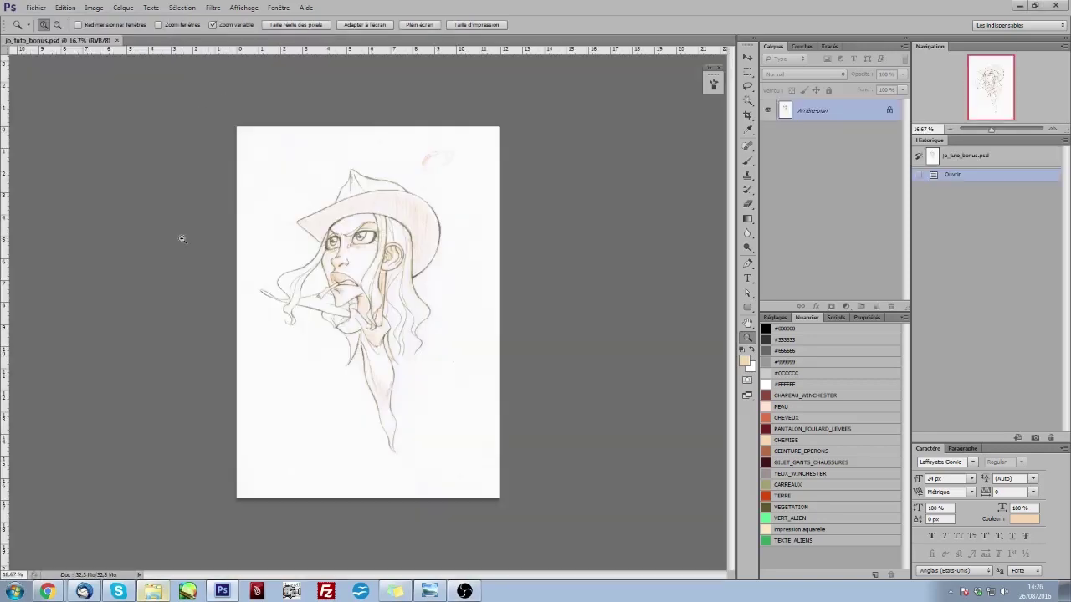
Step: Examine the orange pencil shading and the dark line work on the face and hat of the scanned portrait
drag(377, 260, 404, 252)
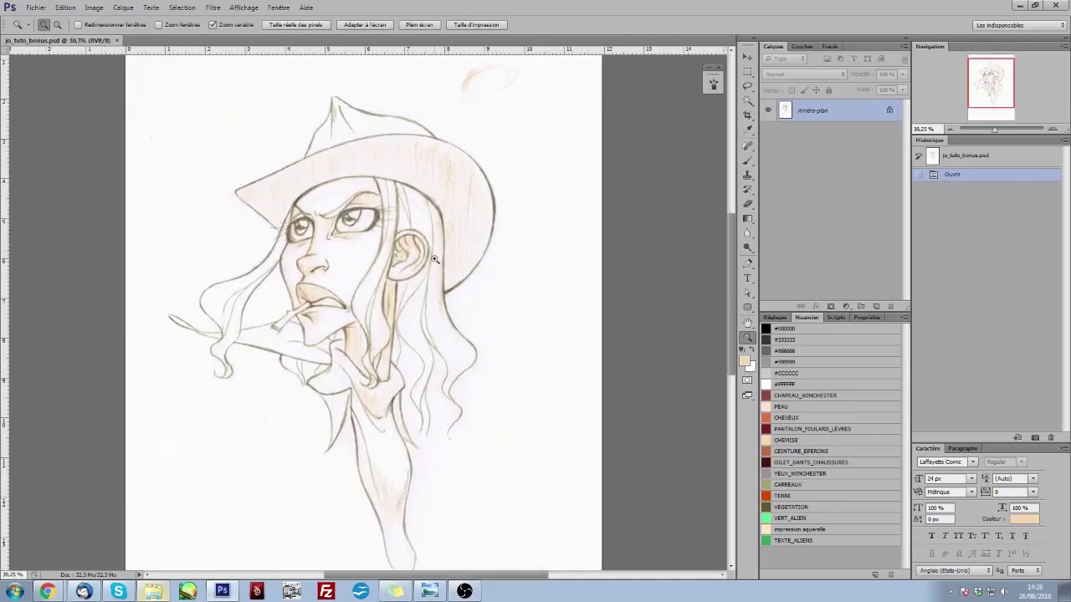
scroll(434, 259, down, 1)
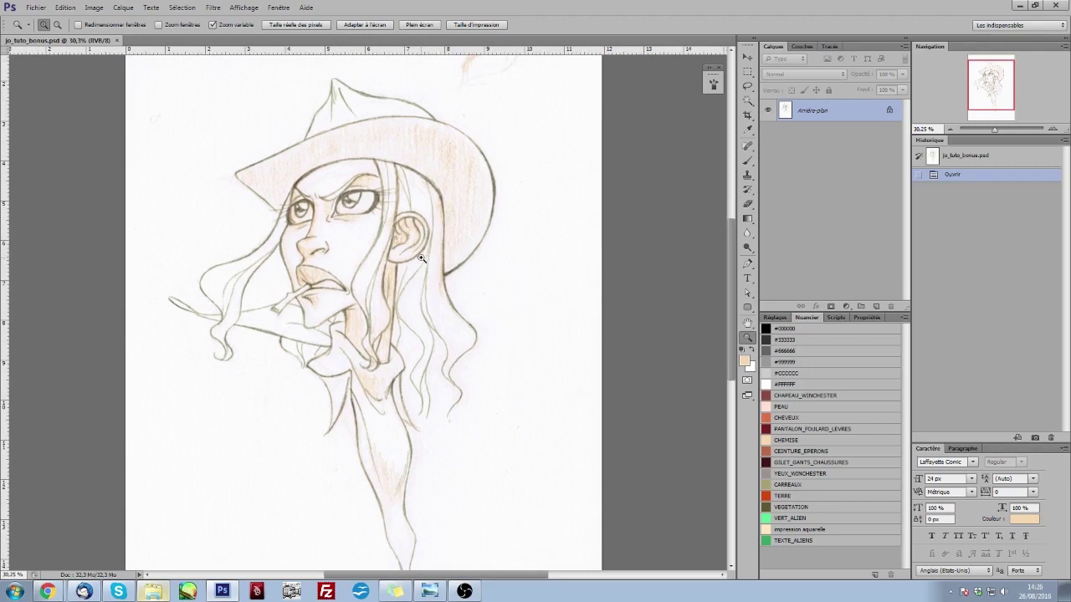
mouse_move(439, 255)
mouse_down()
mouse_move(419, 263)
mouse_move(427, 260)
mouse_up()
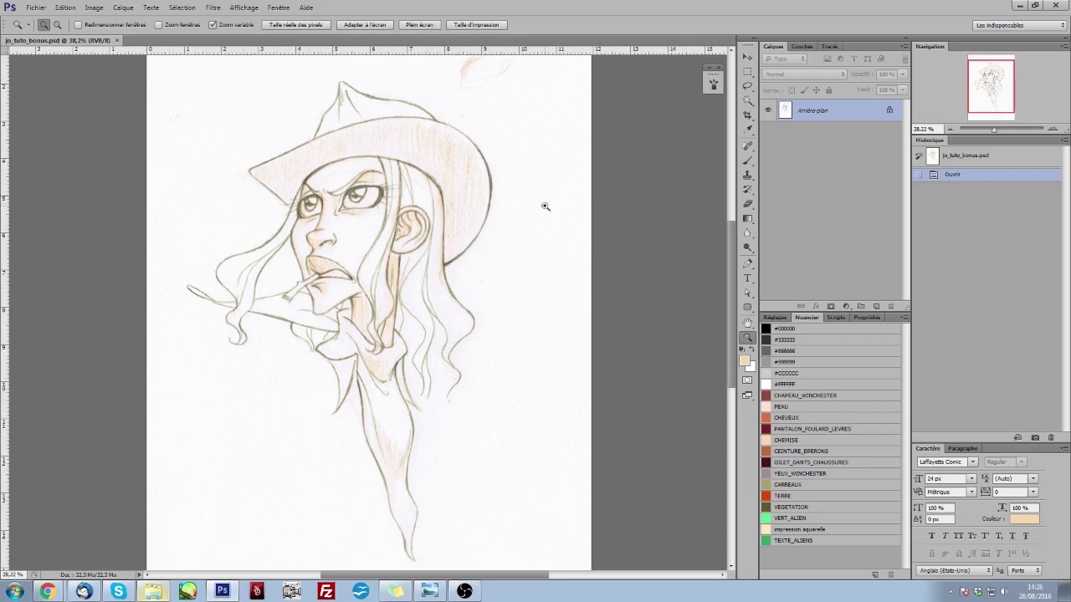
drag(417, 141, 457, 153)
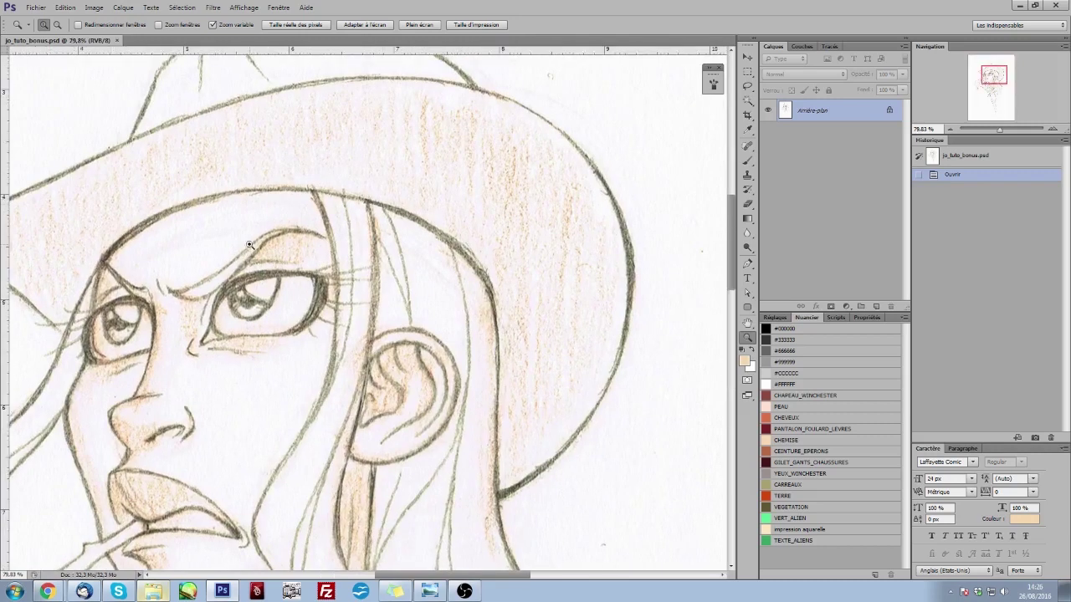
mouse_move(267, 282)
mouse_down()
mouse_move(213, 282)
mouse_move(227, 302)
mouse_up()
mouse_move(460, 271)
mouse_down()
mouse_move(430, 281)
mouse_move(451, 279)
mouse_up()
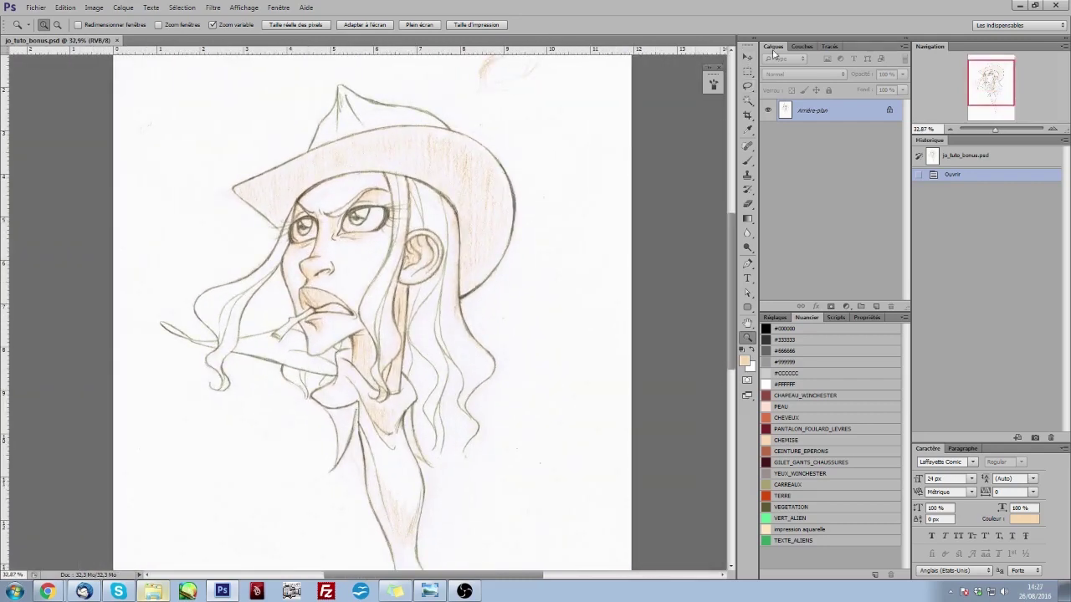
Step: Delete the Vert colour channel from the RGB scan
click(802, 46)
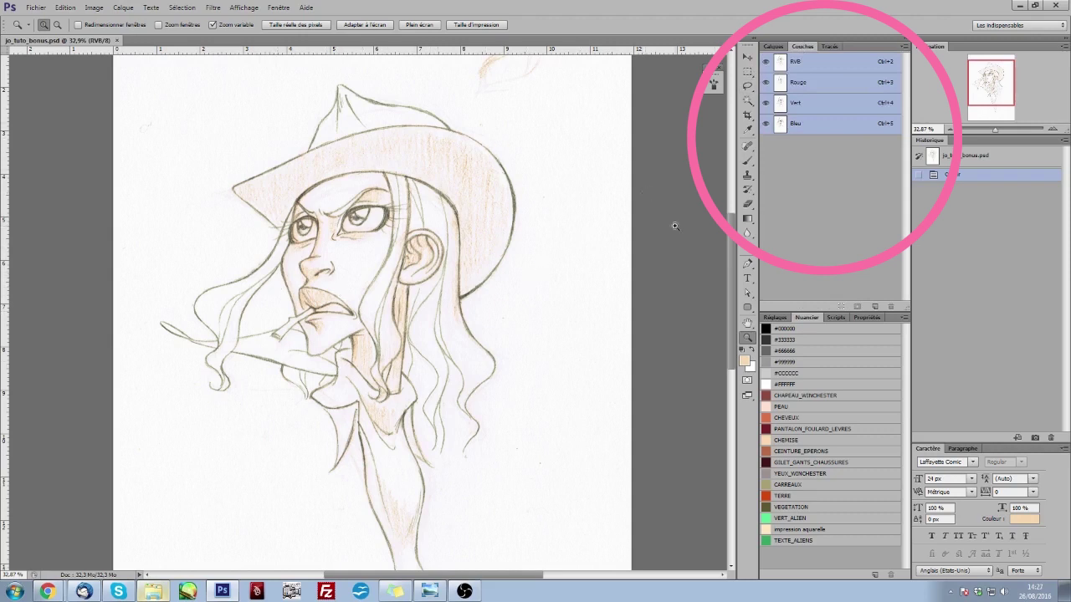
click(828, 103)
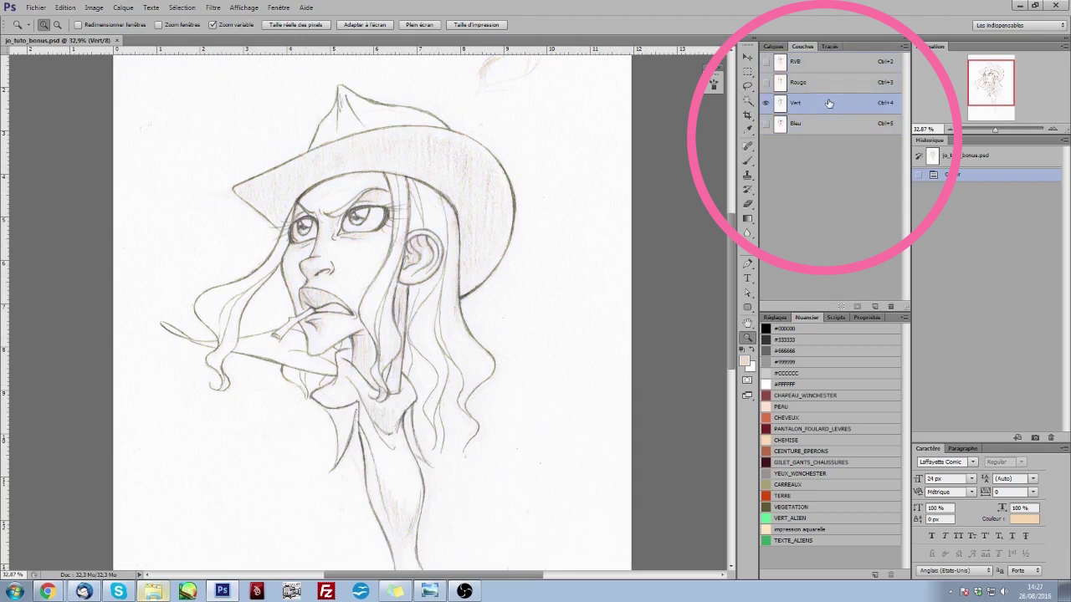
click(889, 302)
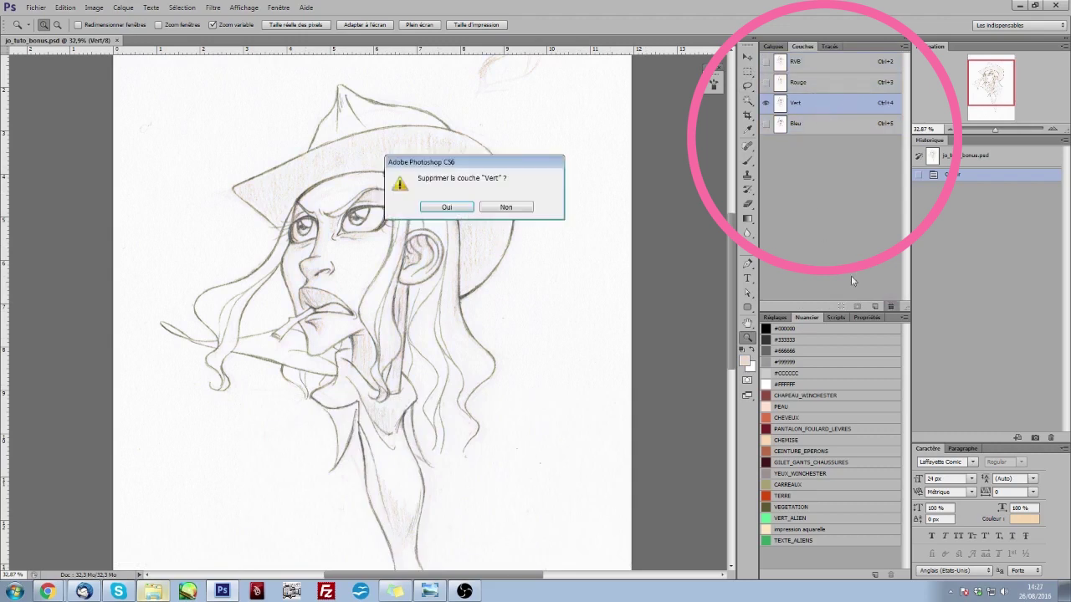
click(465, 206)
Step: Delete the Jaune channel so that only the Cyan channel with the pencil lines is kept
click(812, 85)
click(890, 306)
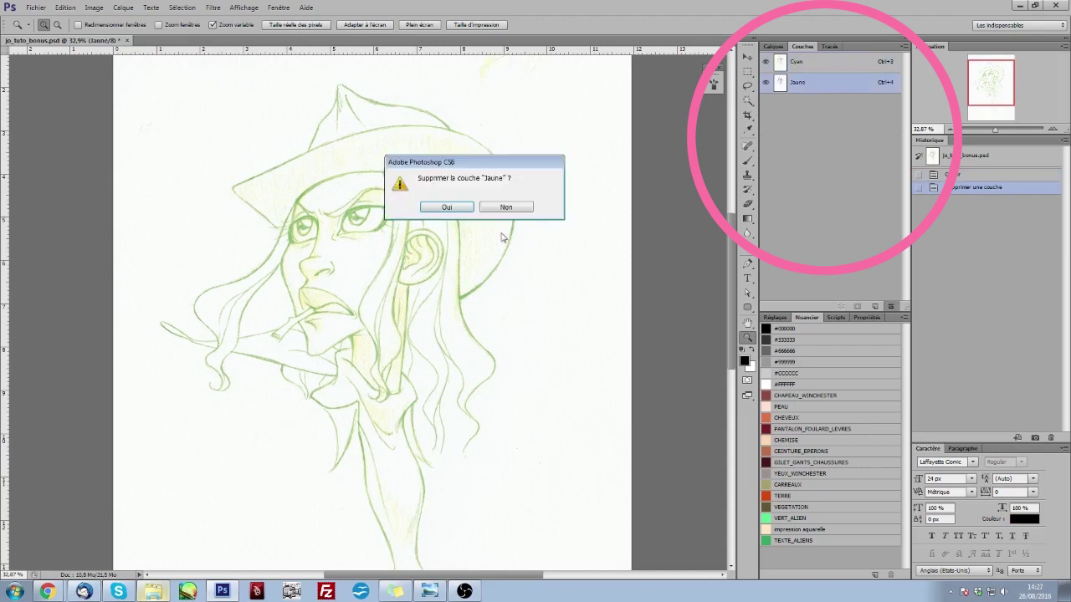
click(459, 205)
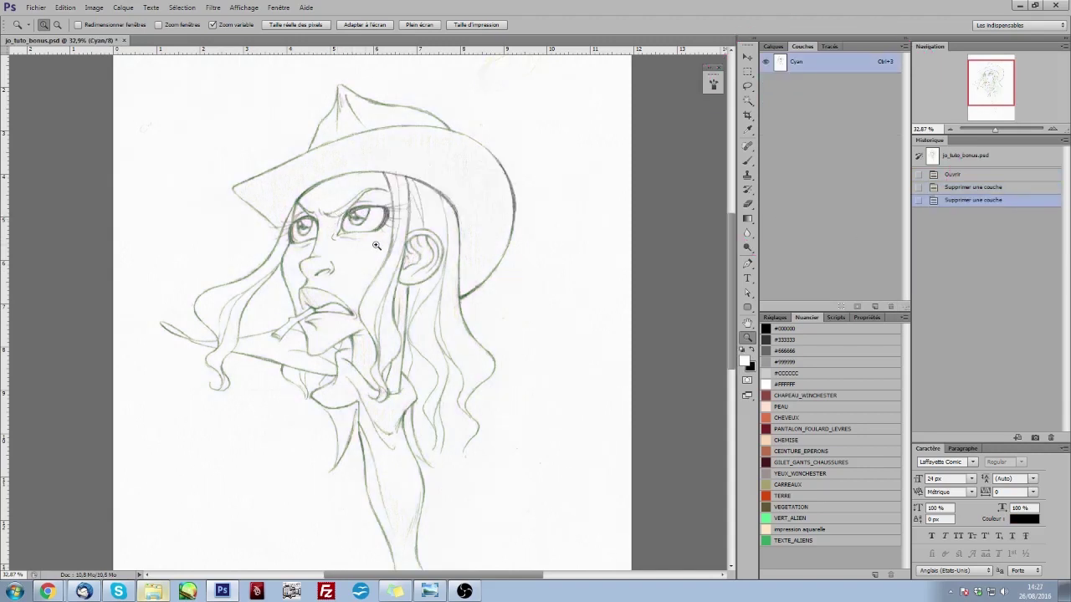
drag(378, 256, 394, 251)
drag(503, 268, 465, 278)
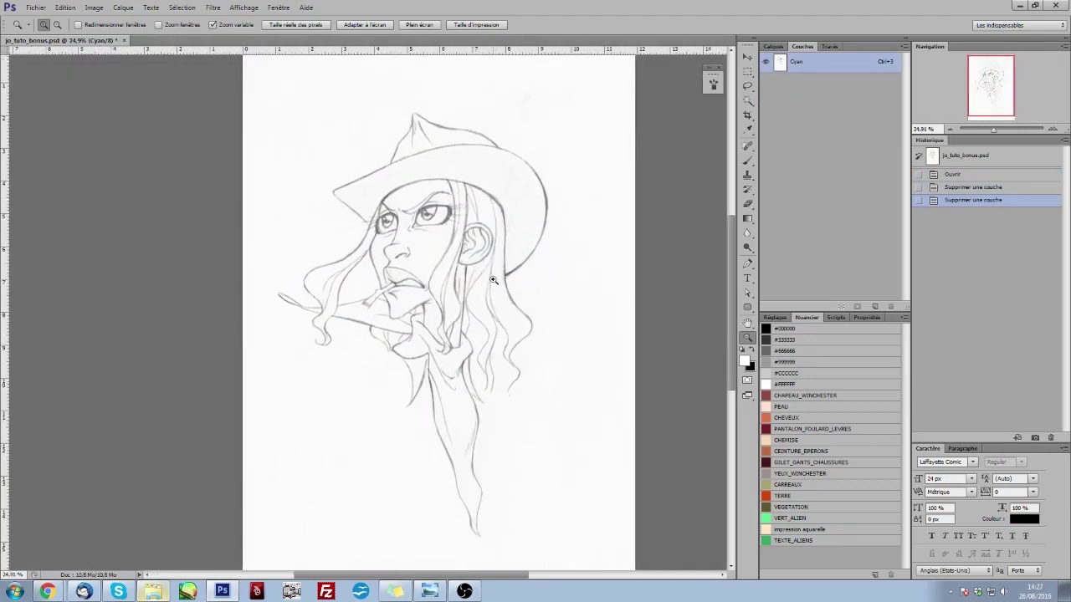